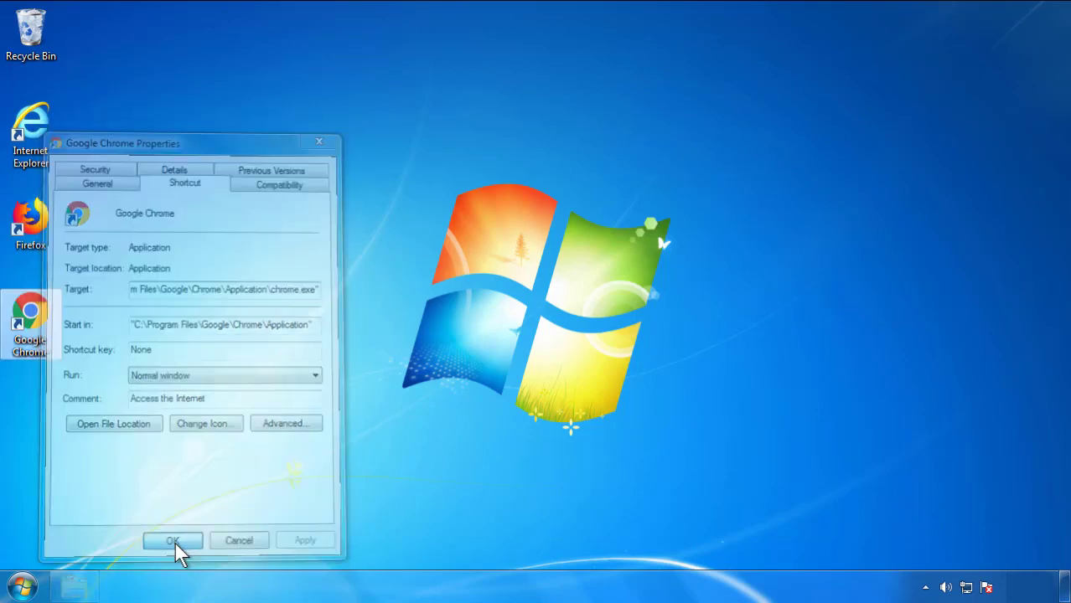
Dismiss the Google Chrome shortcut's Properties dialog with OK
click(23, 587)
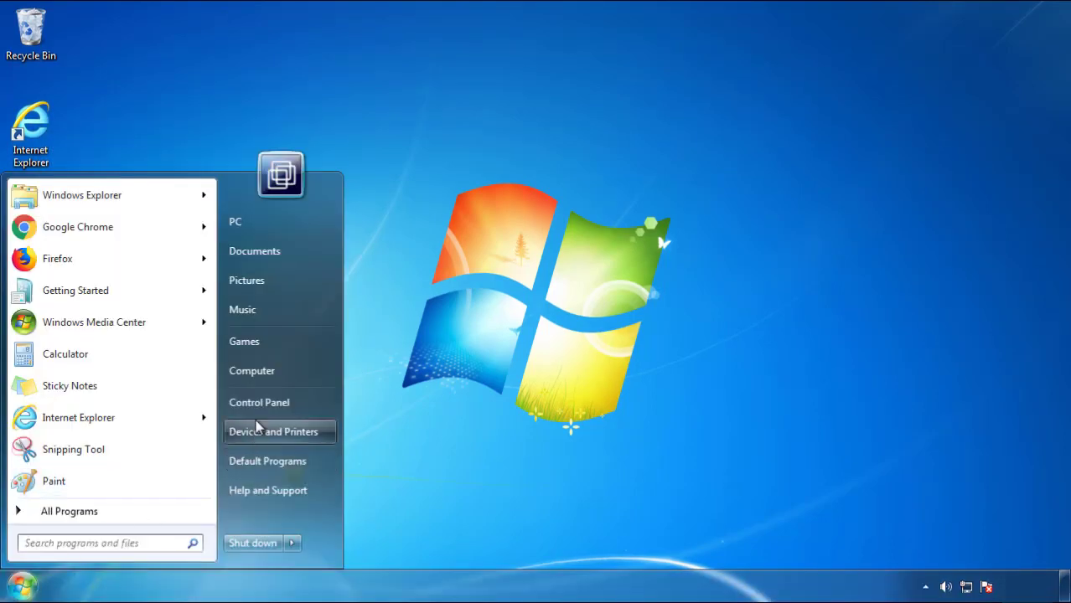
Open Control Panel's installed programs list sorted by Installed On, newest first
click(268, 402)
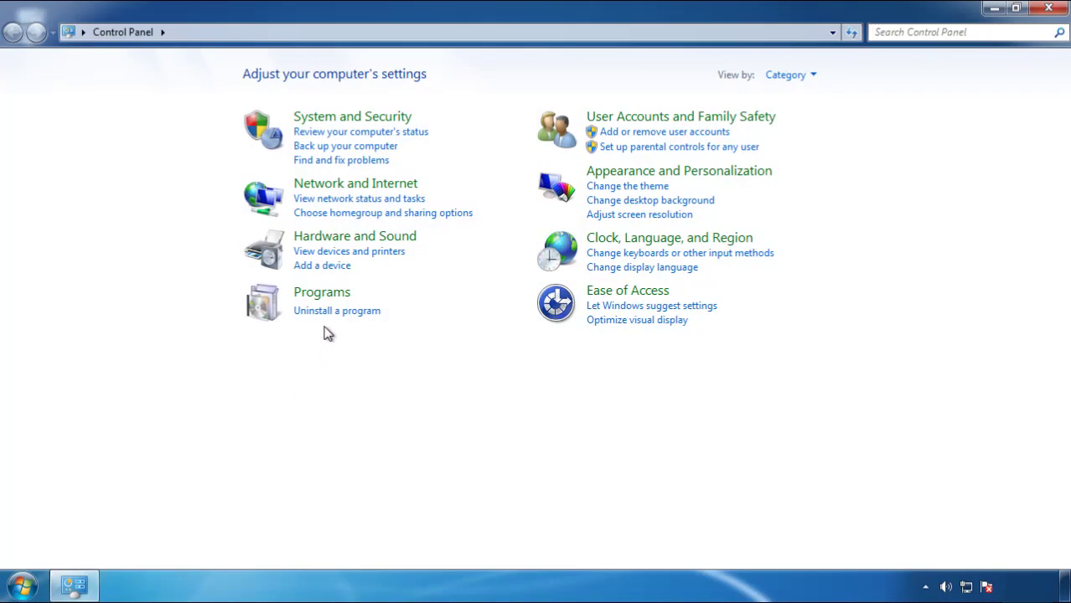
click(335, 311)
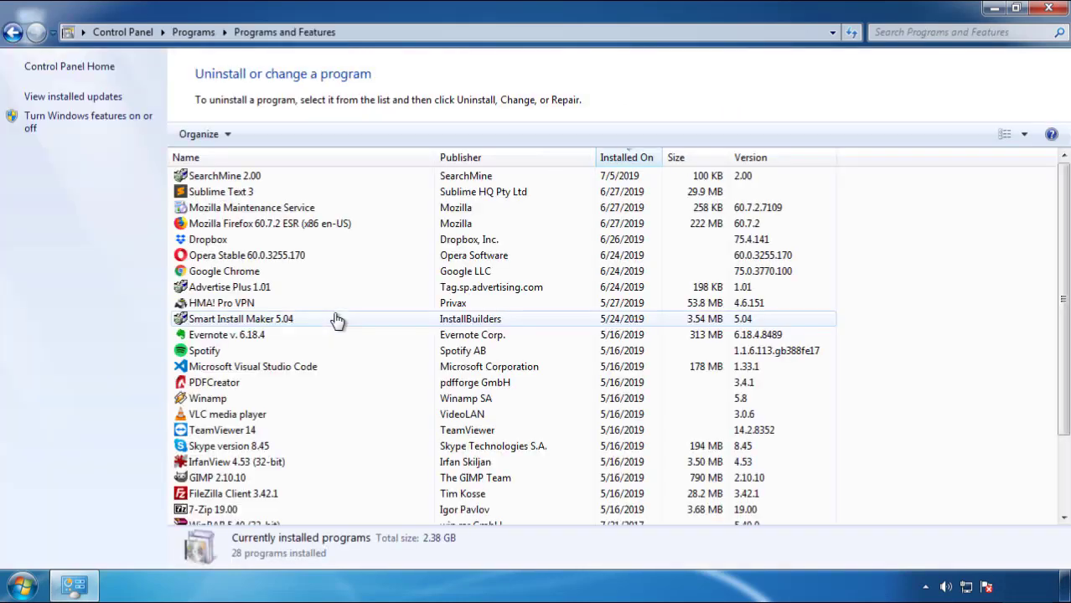
click(627, 159)
click(623, 161)
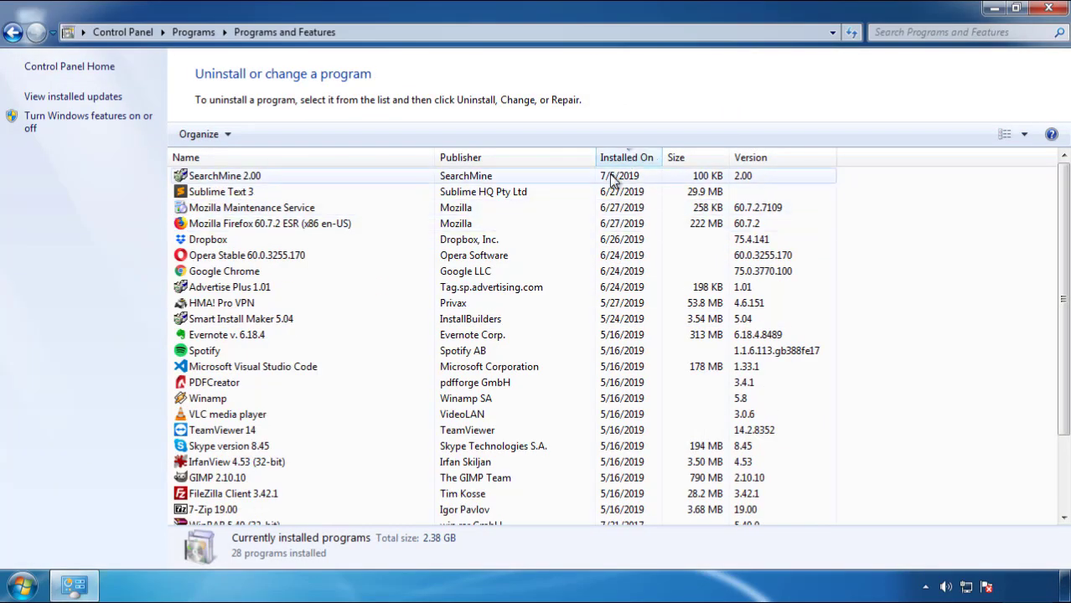
Uninstall SearchMine 2.00 and close the Programs and Features window
click(224, 177)
click(267, 135)
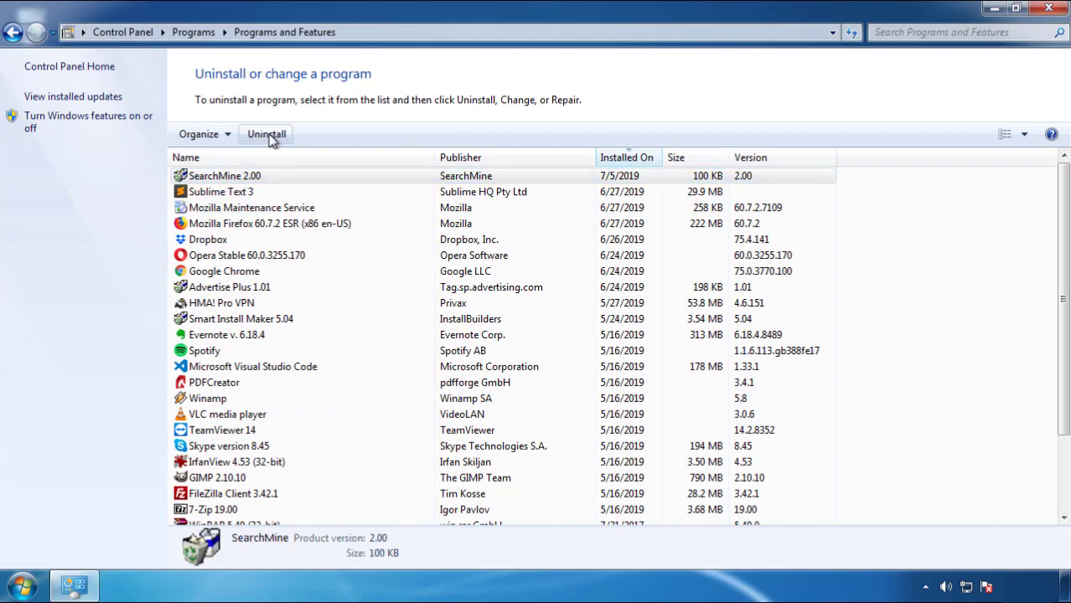
click(625, 445)
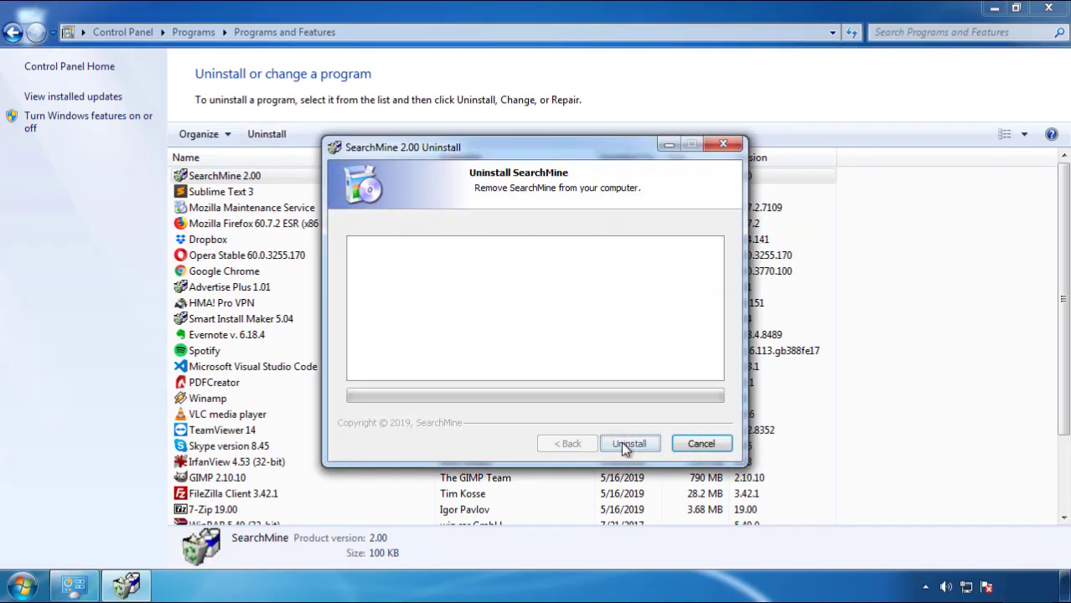
click(621, 441)
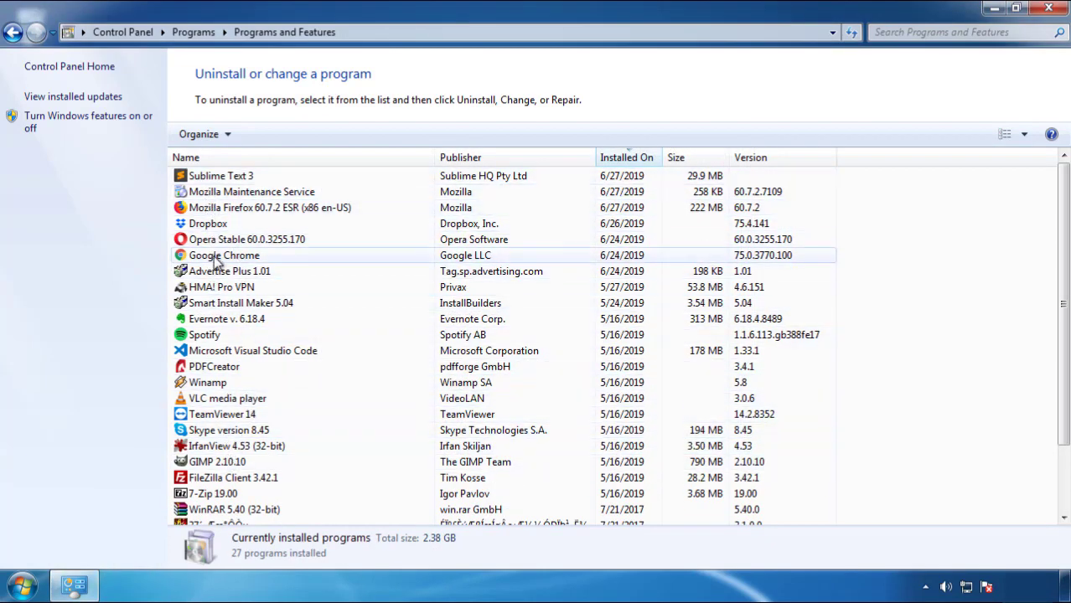
click(1051, 10)
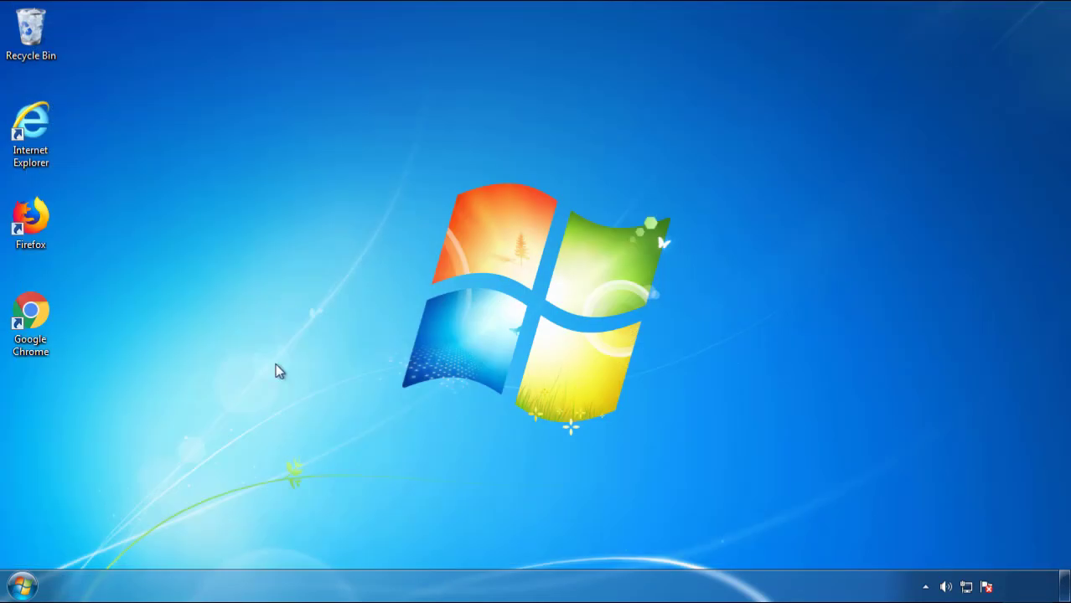
Restart Windows and pick Safe Mode from the Advanced Boot Options
click(20, 589)
click(290, 545)
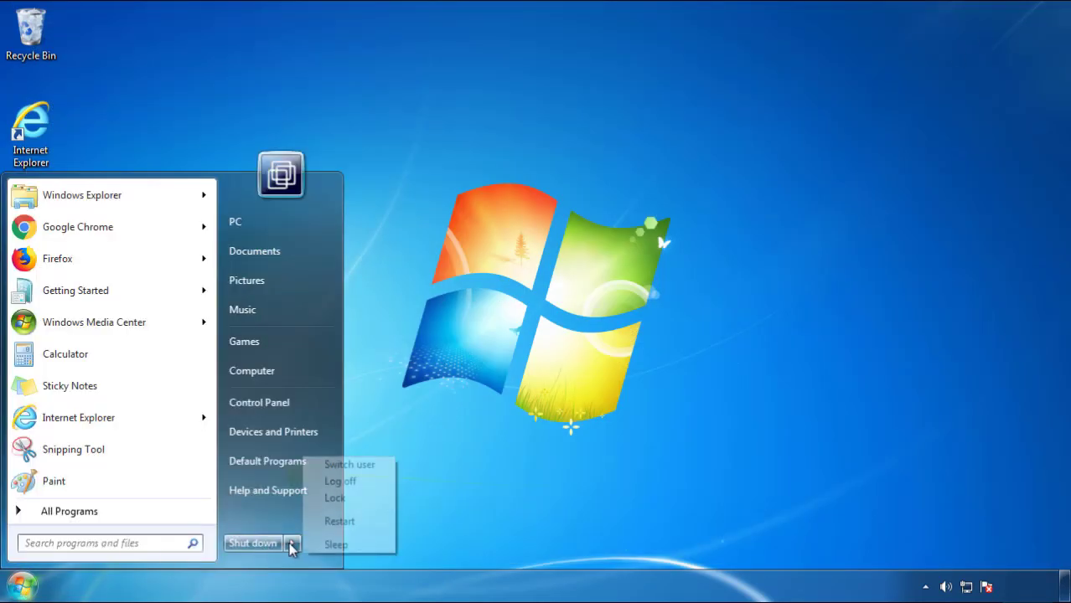
click(559, 459)
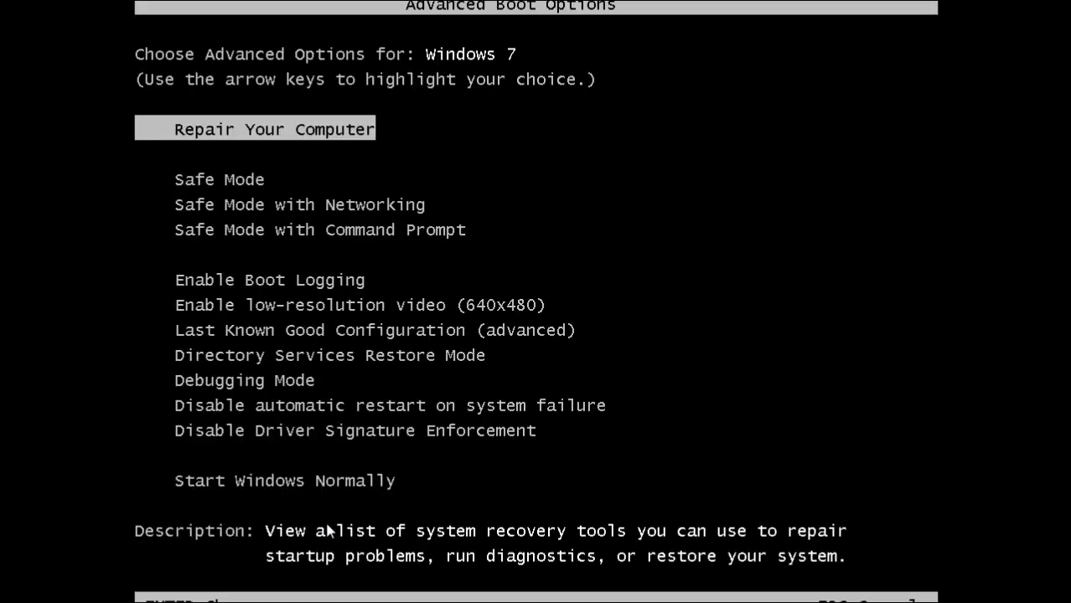
key(Down)
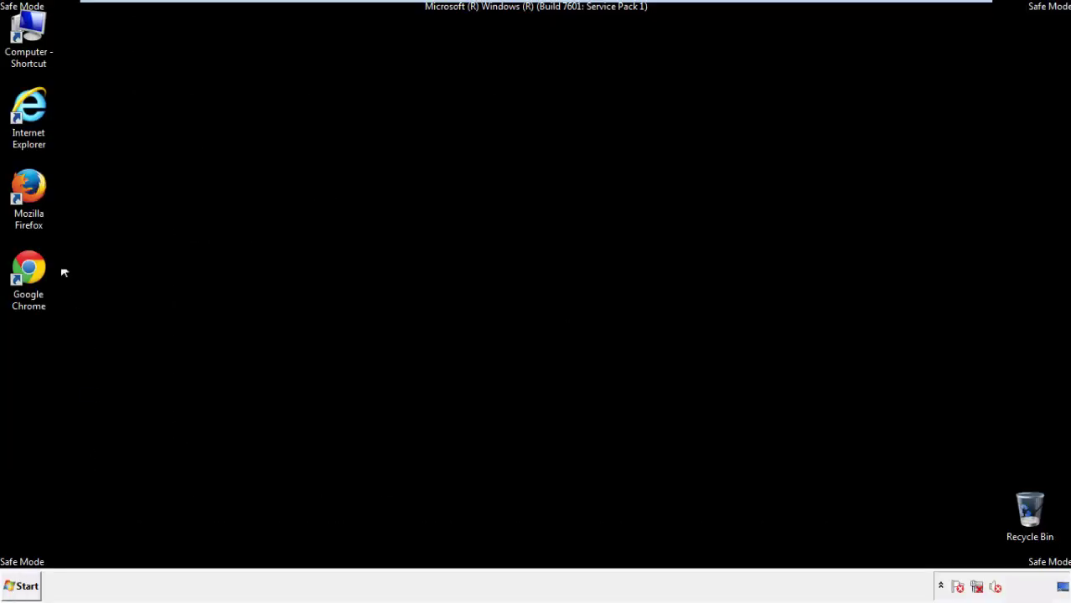
Launch Firefox, decline the default-browser prompt, and make the Menu Bar visible
double_click(37, 193)
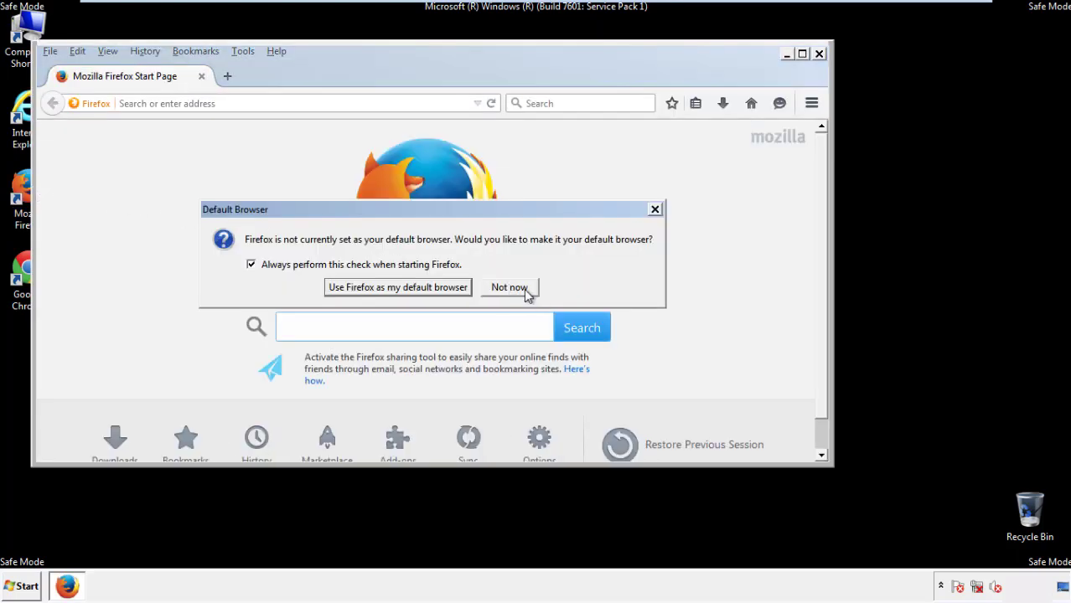
click(522, 289)
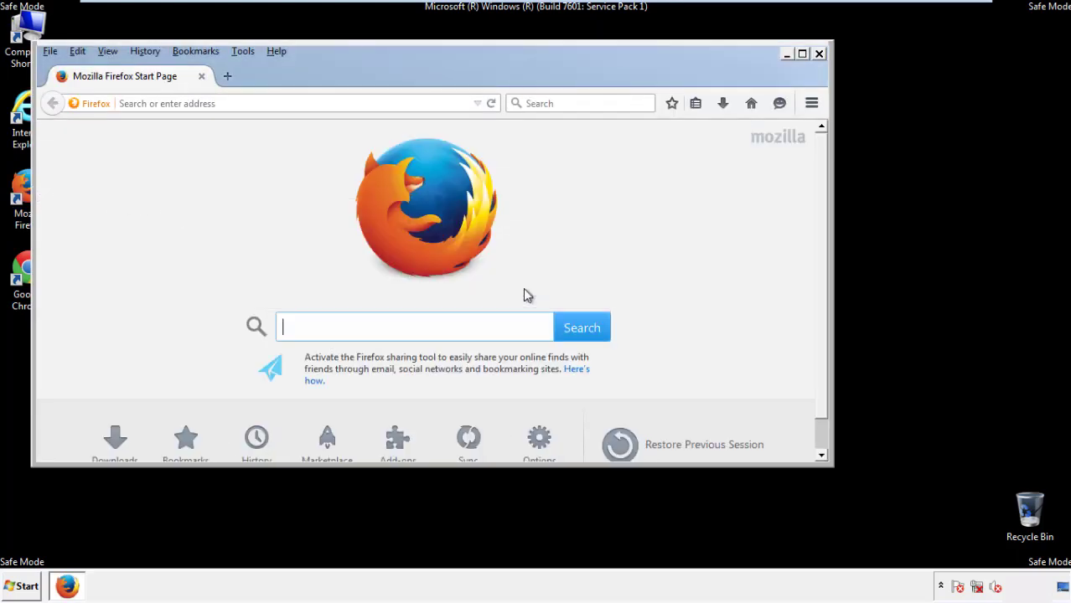
right_click(329, 74)
click(366, 126)
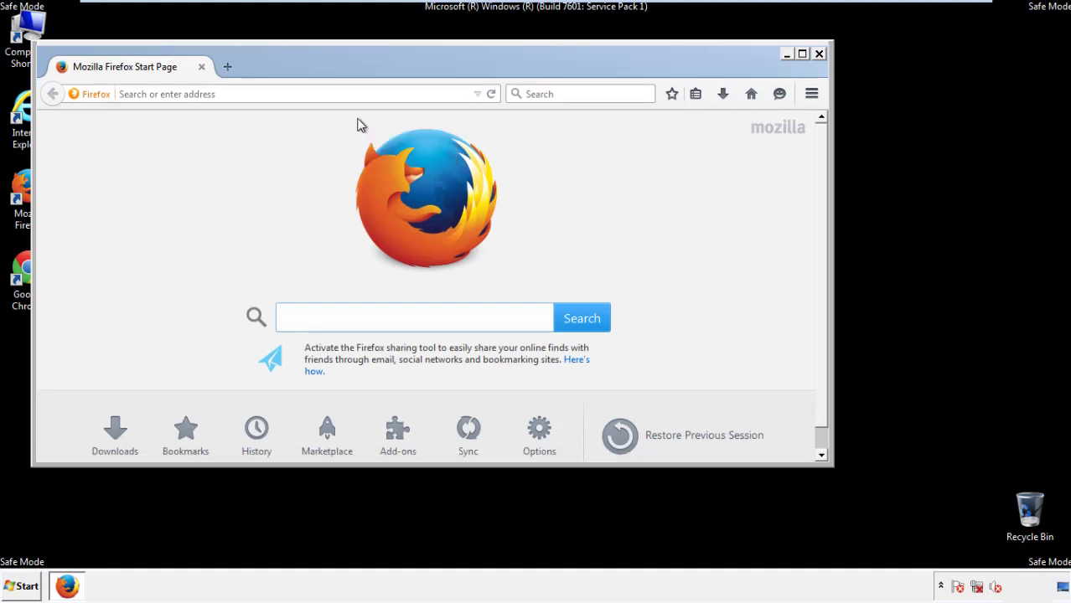
right_click(339, 71)
click(348, 130)
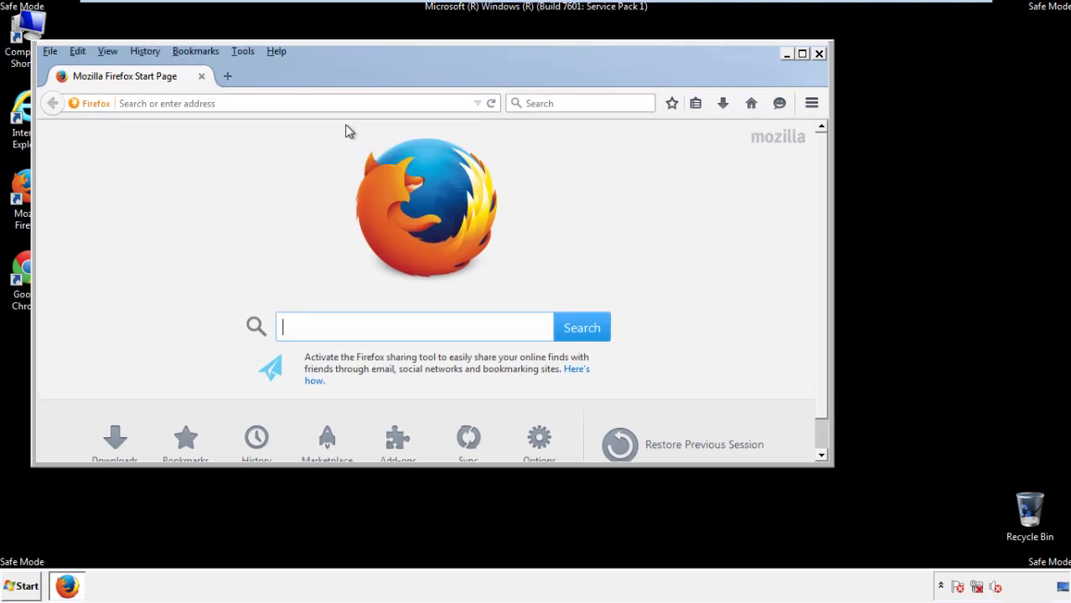
Clear Firefox's recent history for Everything, including offline website data and site preferences
click(146, 52)
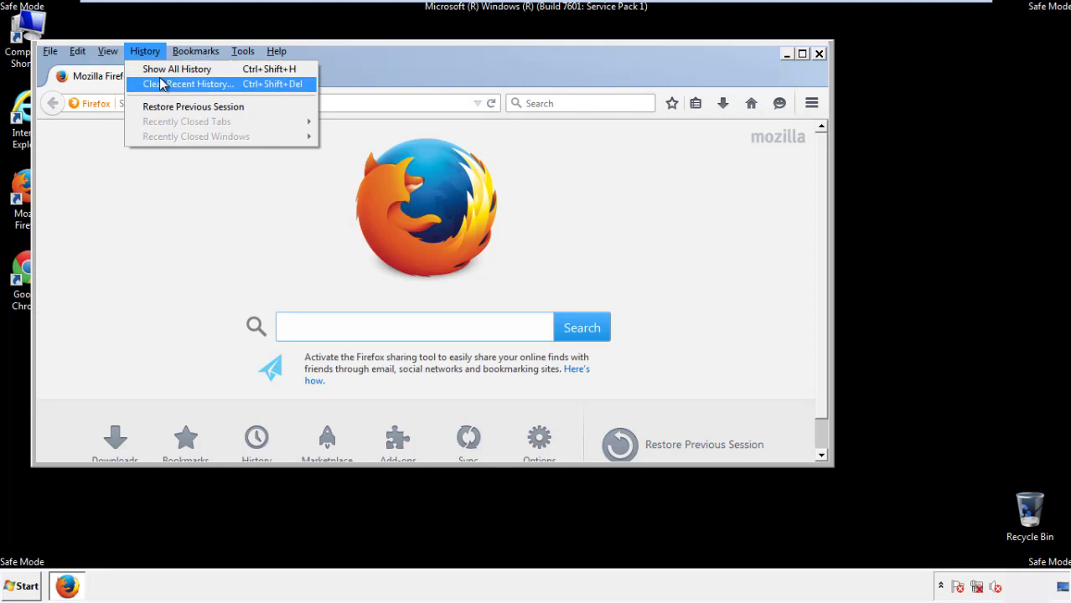
click(162, 84)
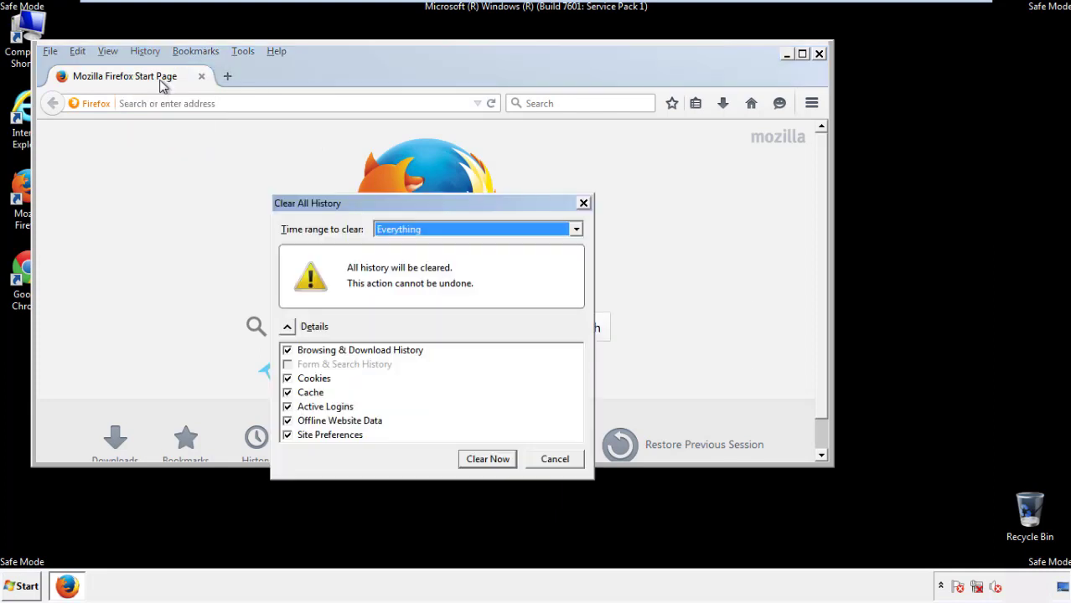
click(397, 231)
click(402, 314)
click(288, 420)
click(288, 421)
click(287, 436)
click(288, 436)
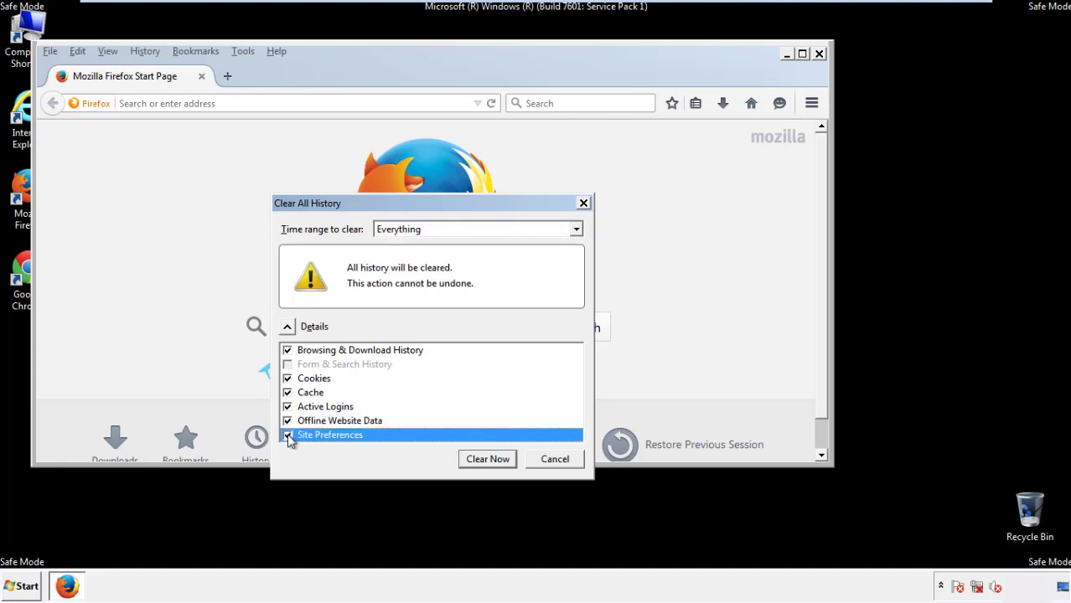
click(486, 460)
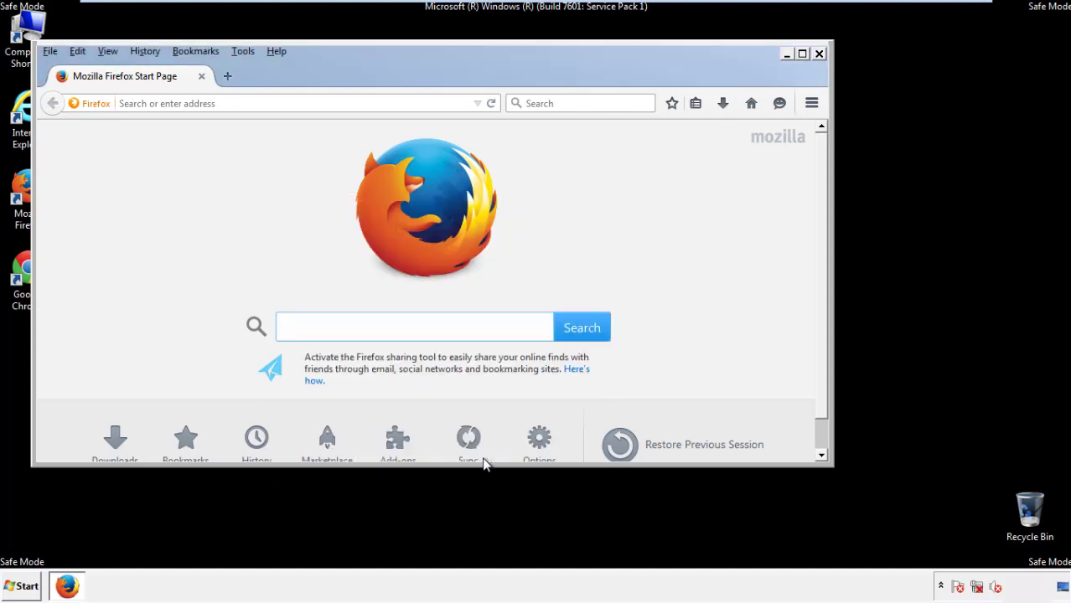
Refresh Firefox to its defaults from the Troubleshooting Information page
click(276, 51)
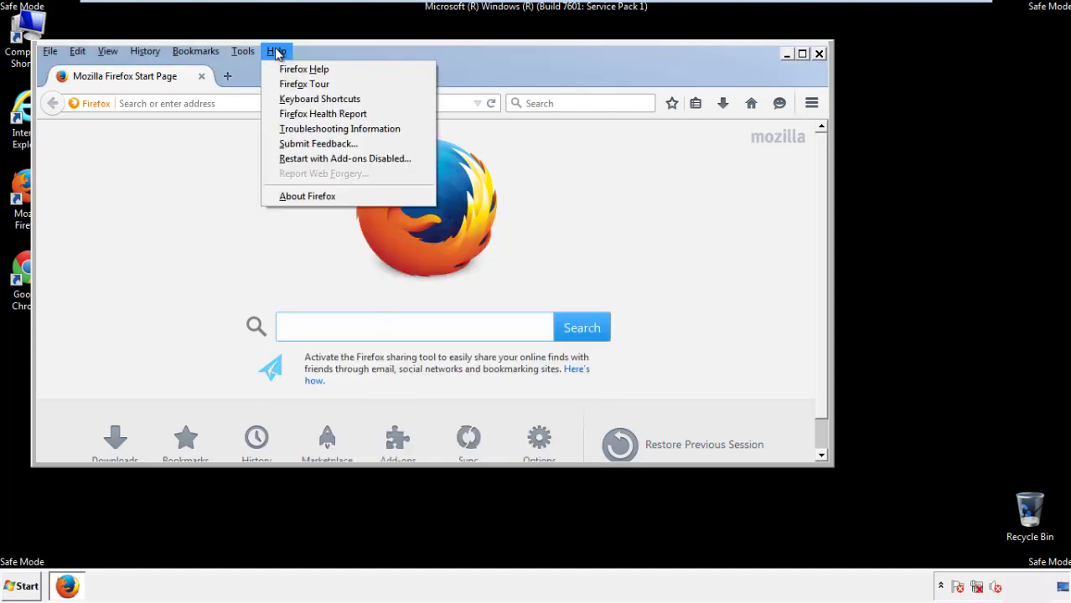
click(309, 128)
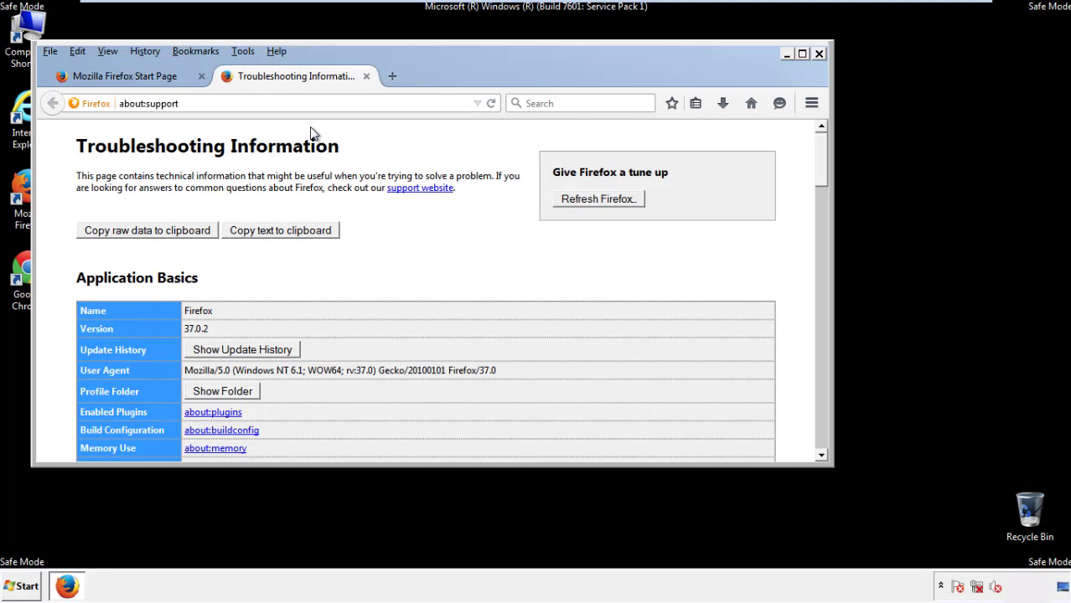
click(621, 202)
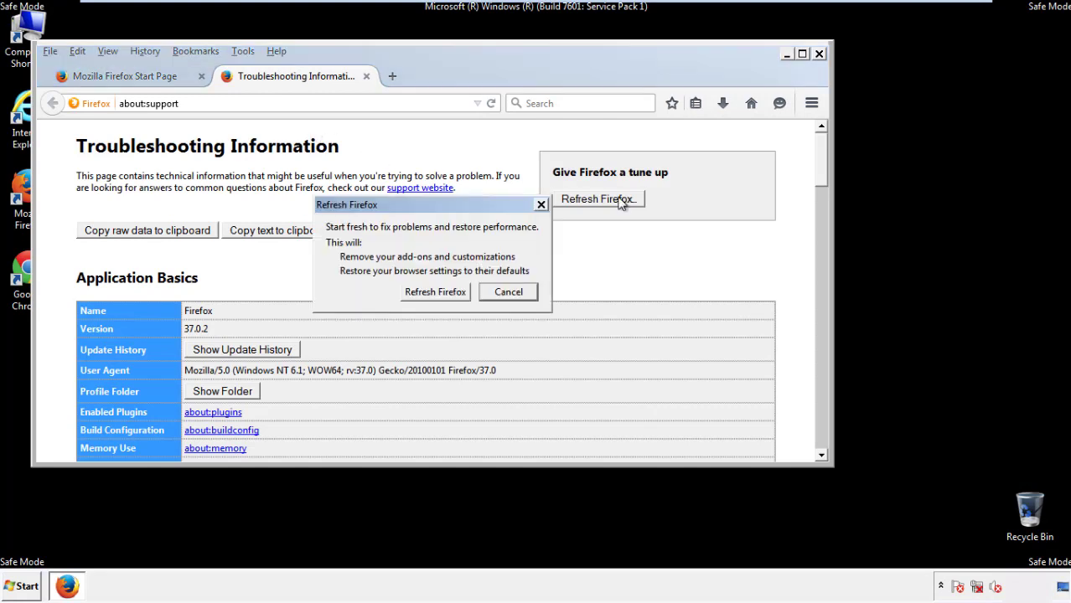
click(435, 291)
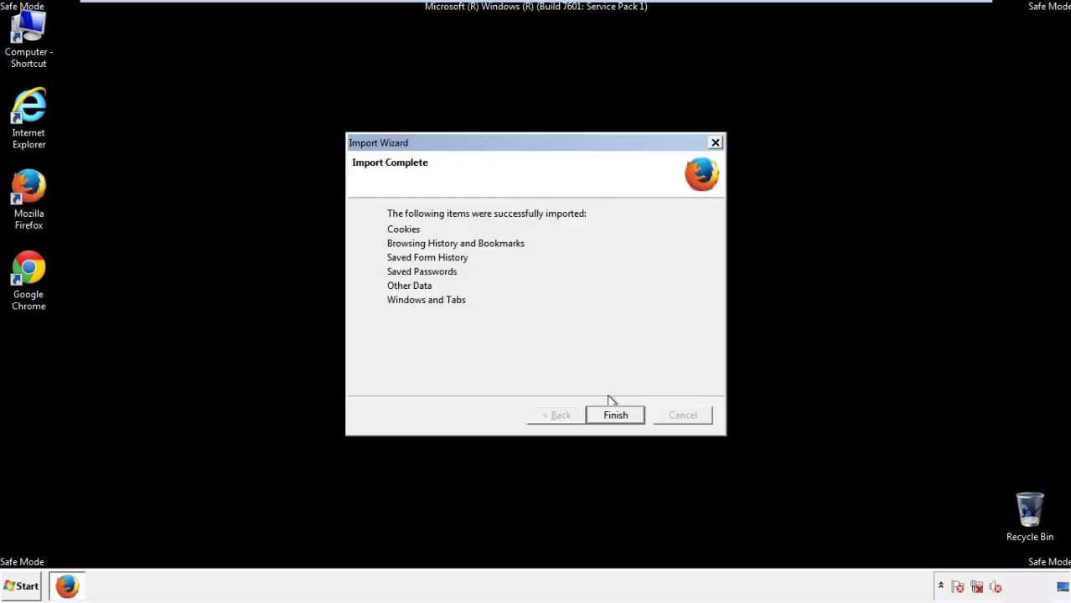
click(615, 416)
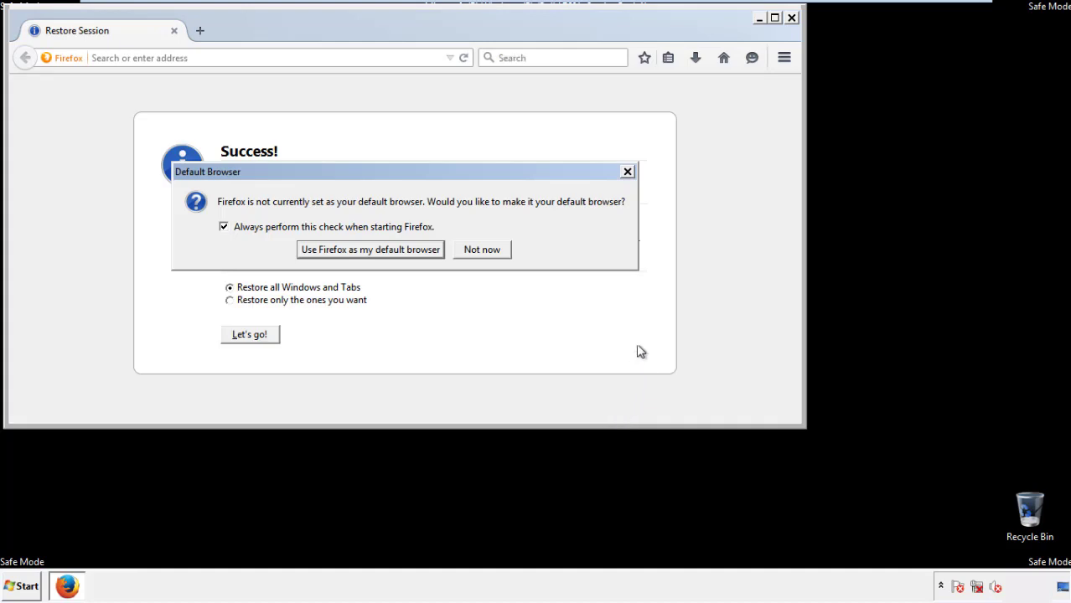
Decline the default-browser prompt, close Firefox, and select the Google Chrome shortcut
click(484, 252)
click(792, 18)
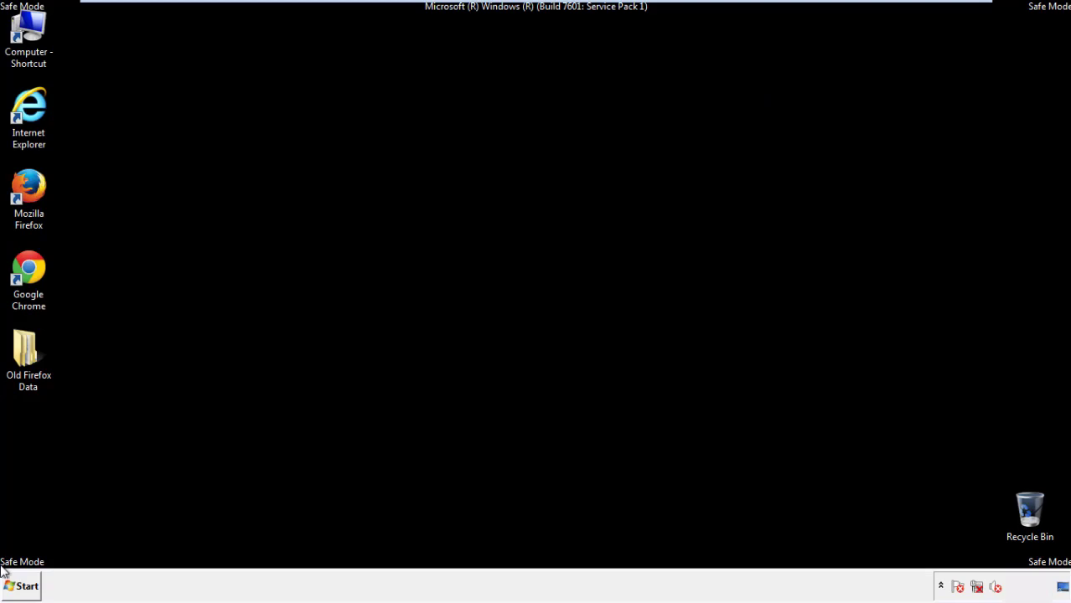
click(26, 268)
Launch Chrome, suppress the default-browser prompt, and reach Clear browsing data from History
double_click(26, 266)
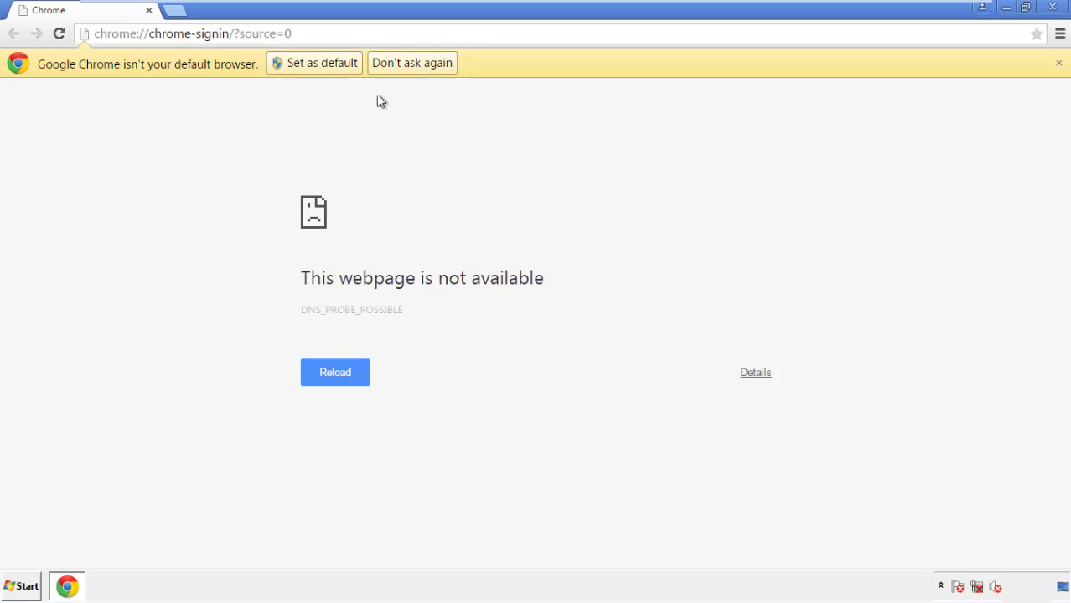
click(412, 63)
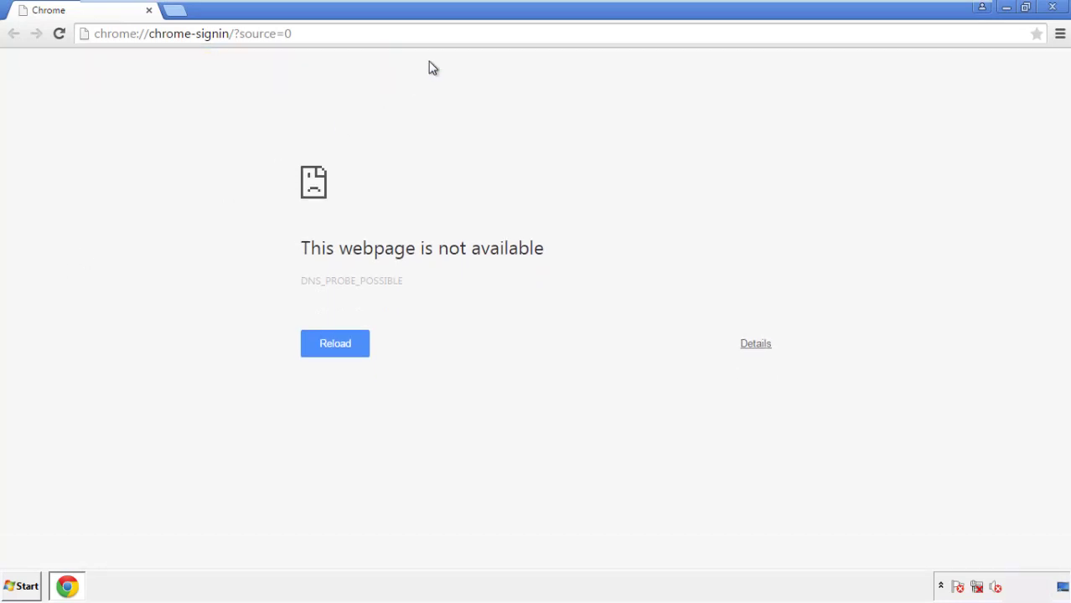
click(1060, 36)
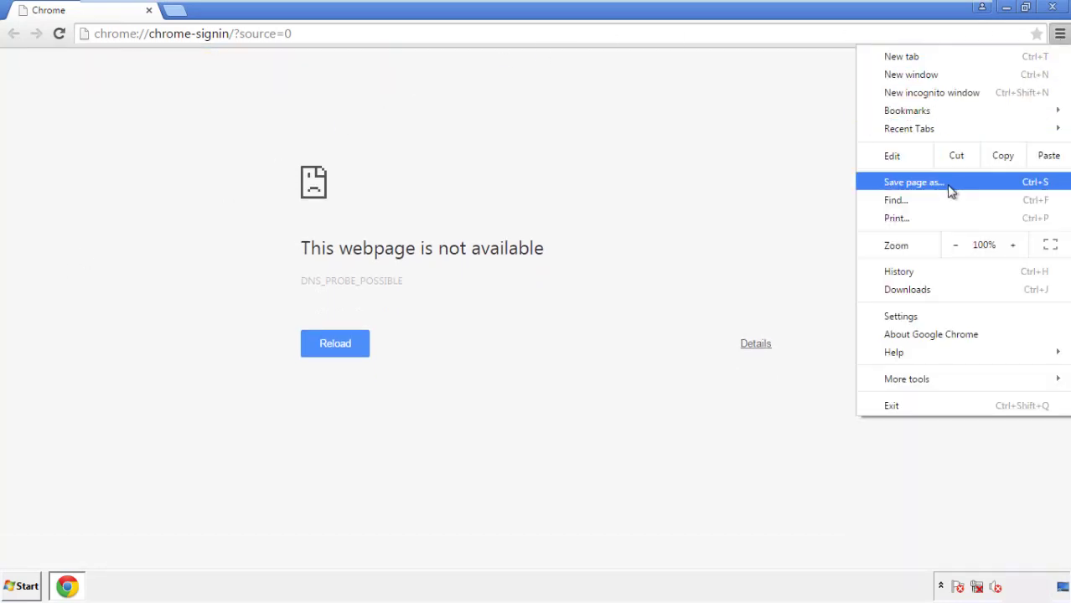
click(905, 316)
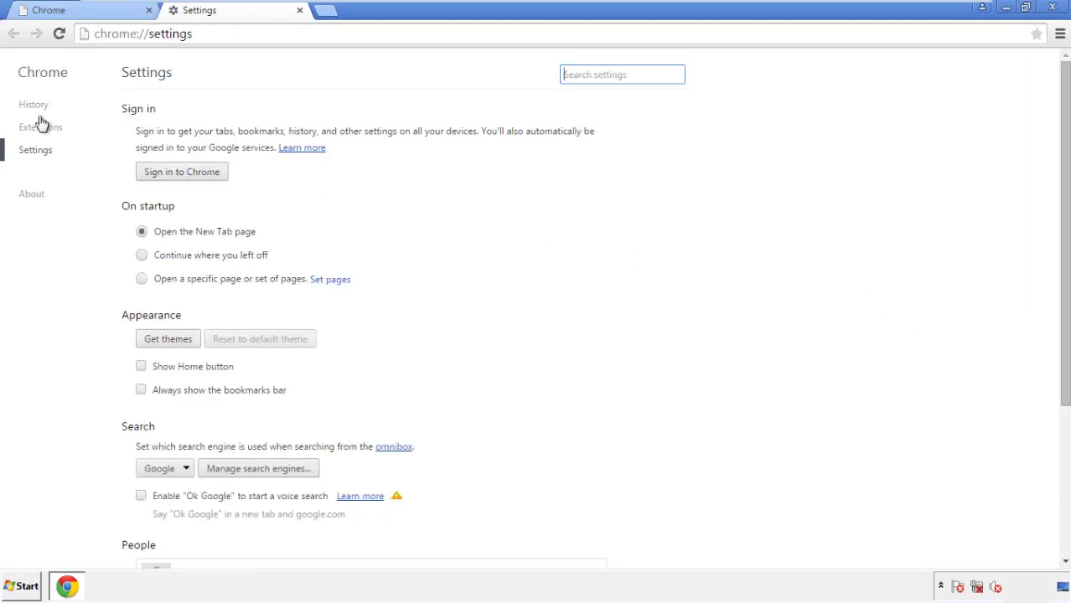
click(37, 107)
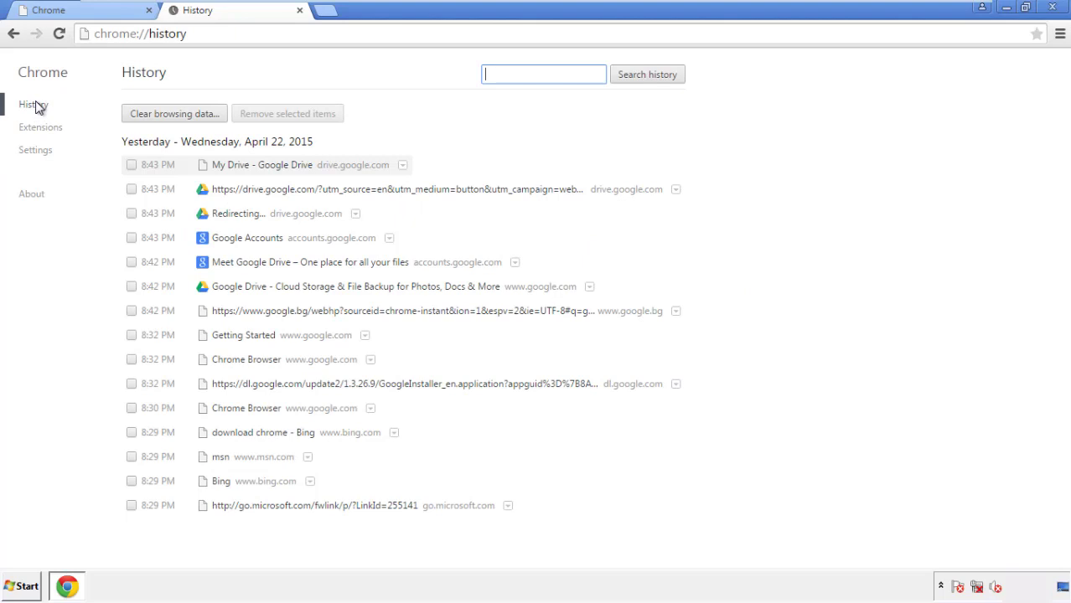
click(161, 115)
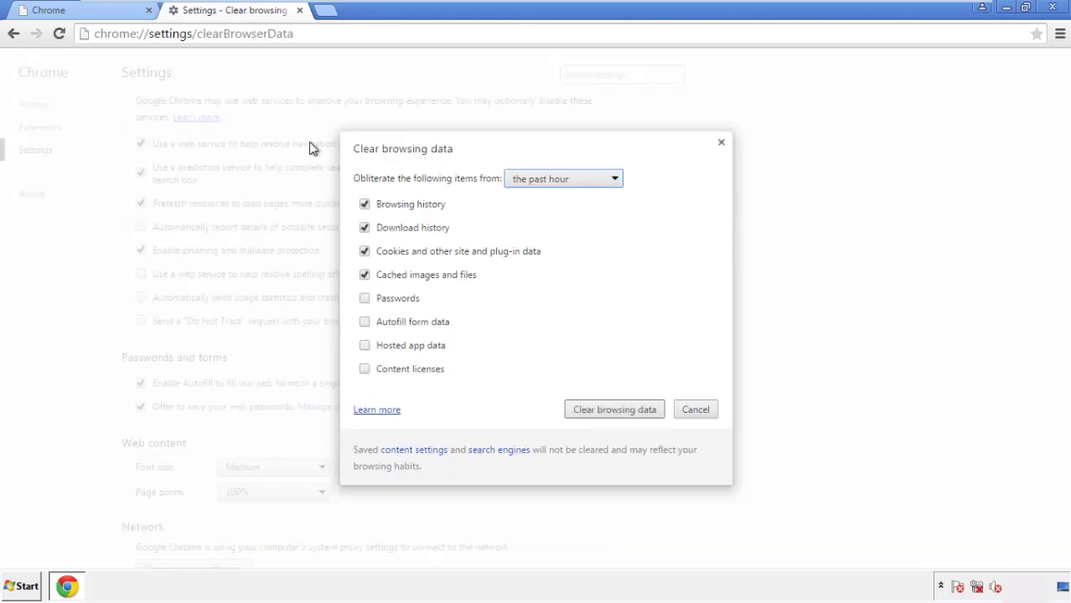
Clear Chrome browsing data from the beginning of time, including autofill form data
click(539, 181)
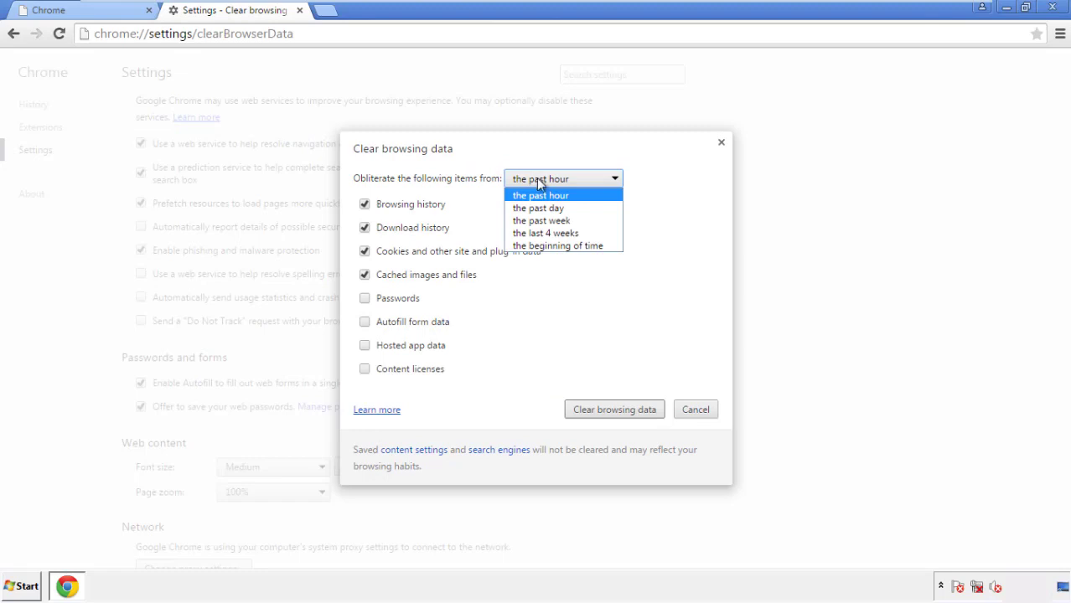
click(537, 246)
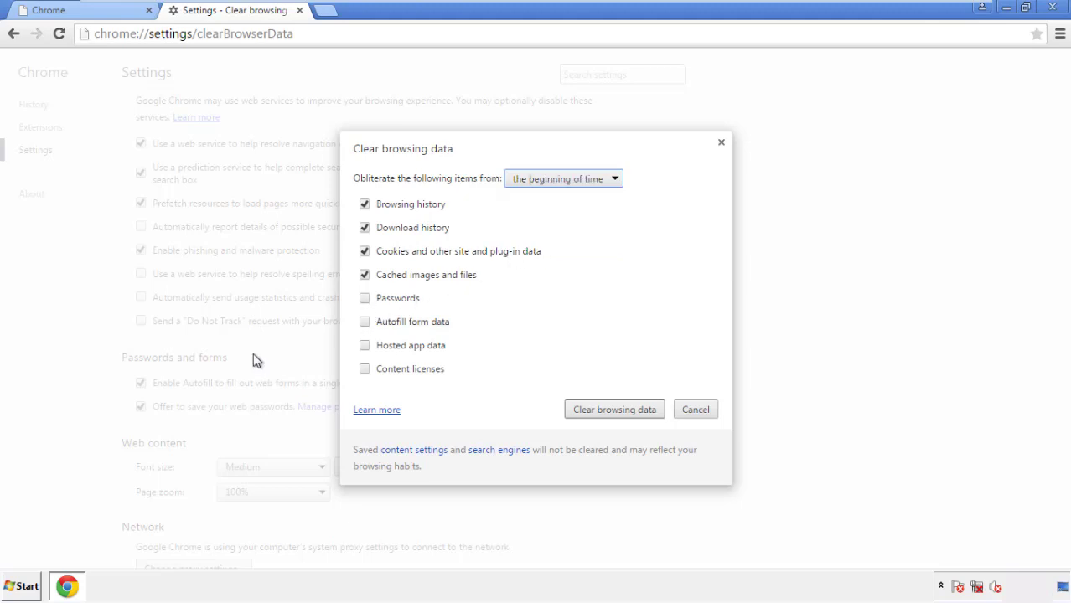
click(370, 324)
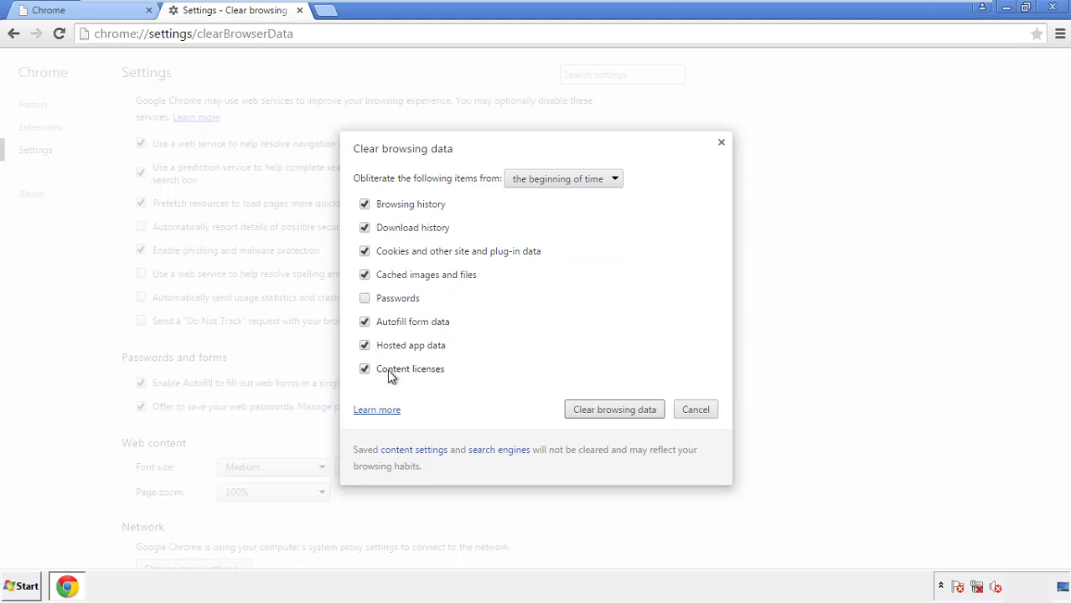
click(600, 411)
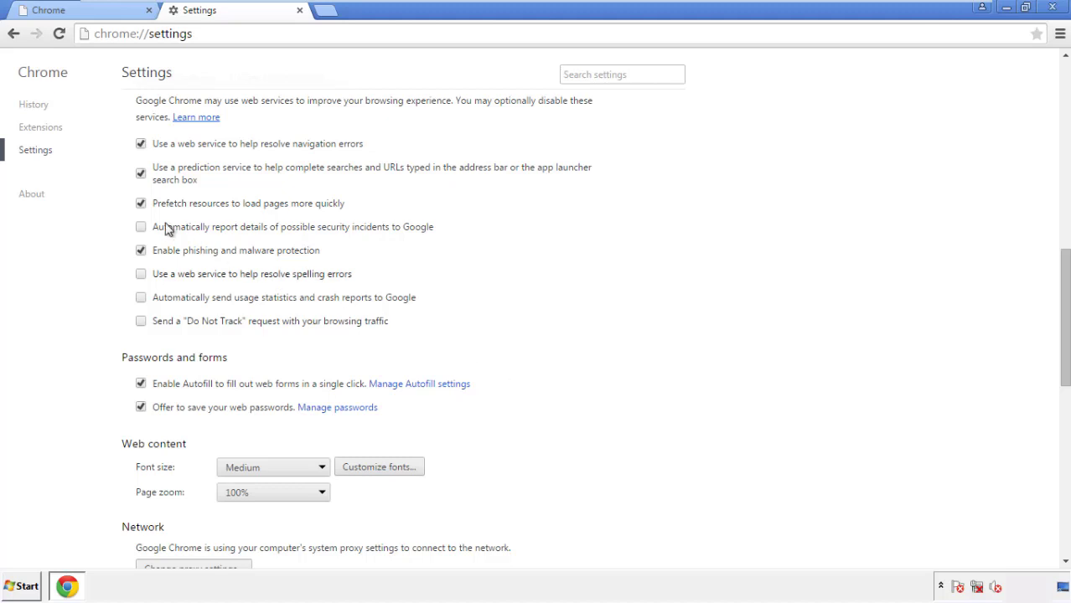
Reset Chrome settings to their defaults from the bottom of Settings, then close Chrome
drag(1064, 266, 1064, 467)
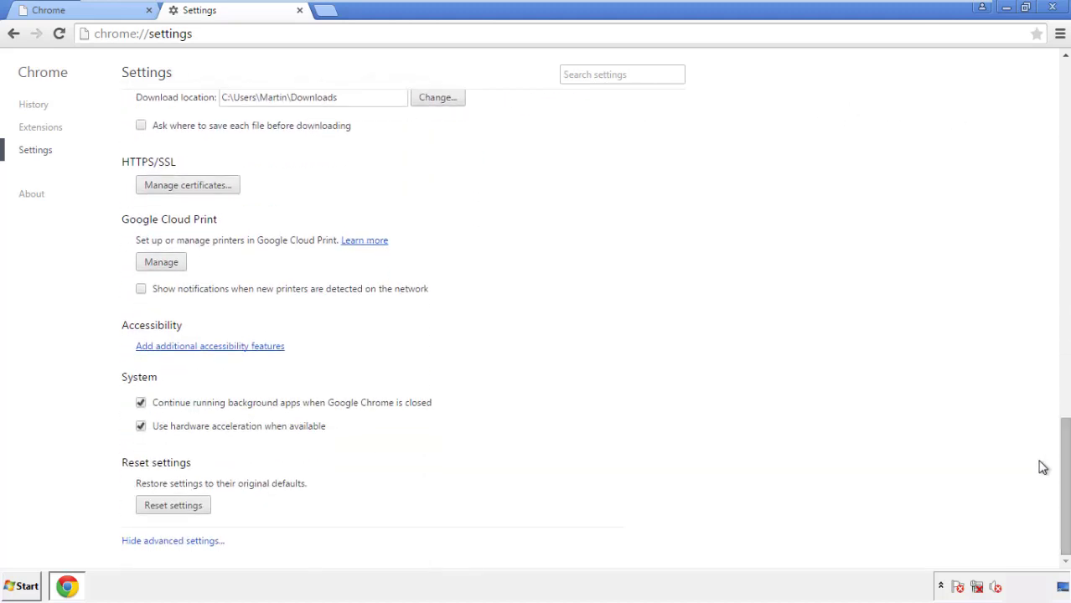
click(172, 506)
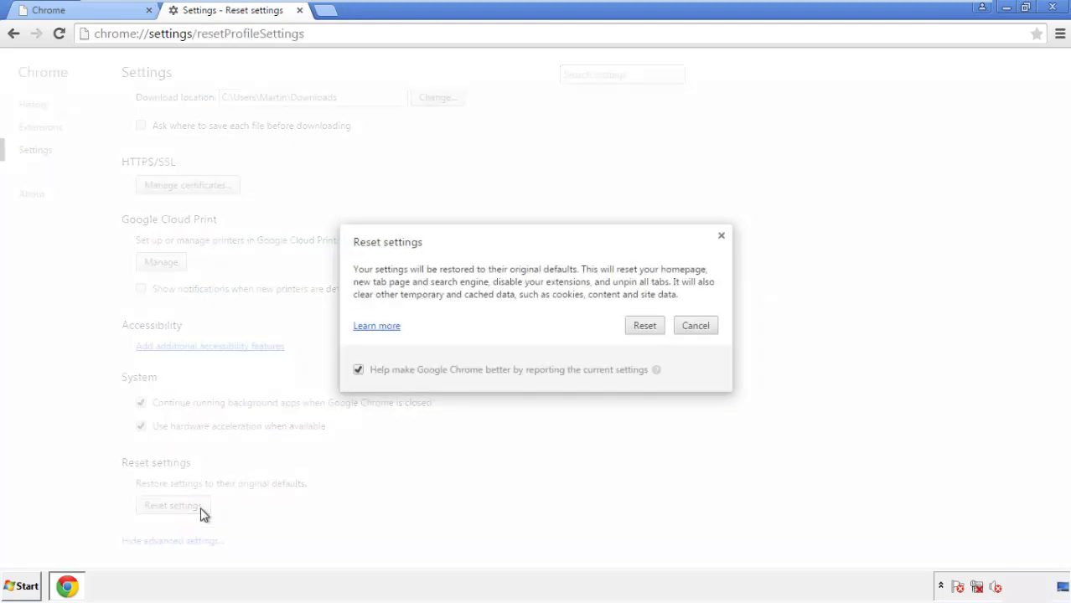
click(645, 326)
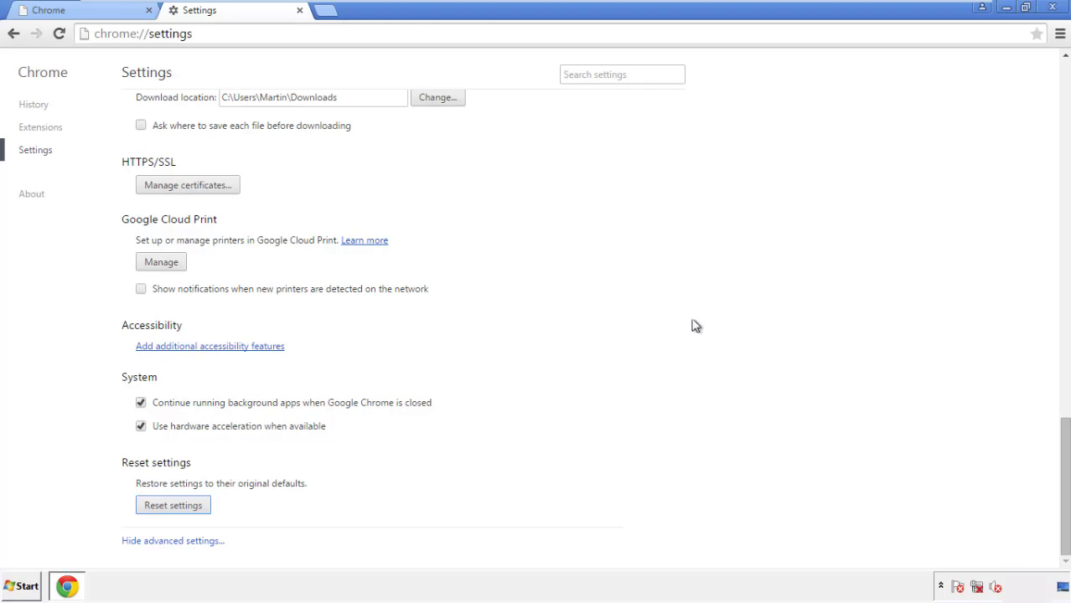
click(1051, 7)
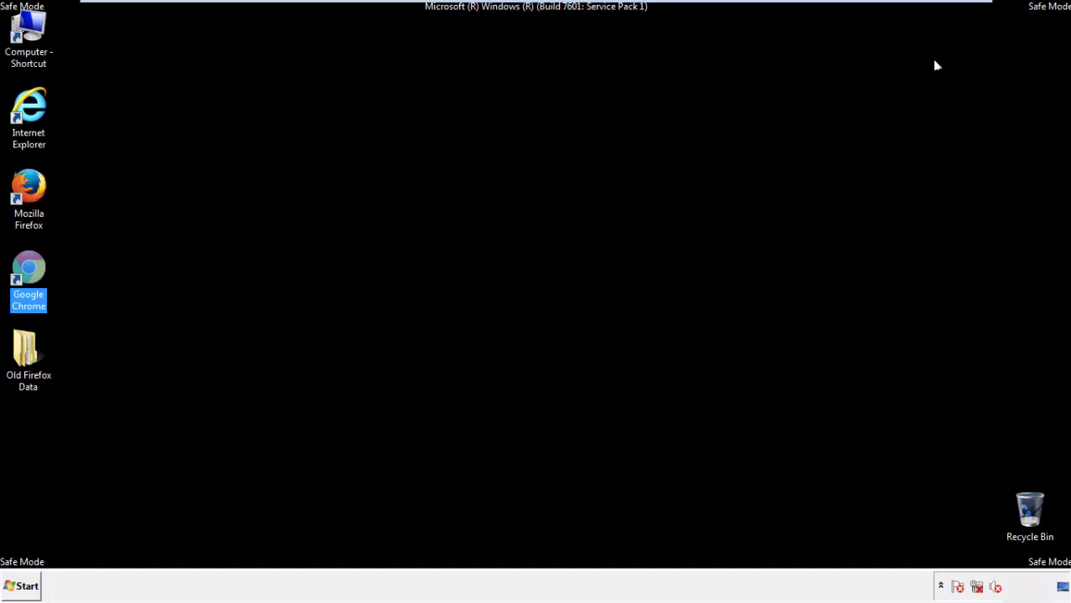
Deselect the desktop icons and launch Mozilla Firefox from its desktop icon
click(578, 271)
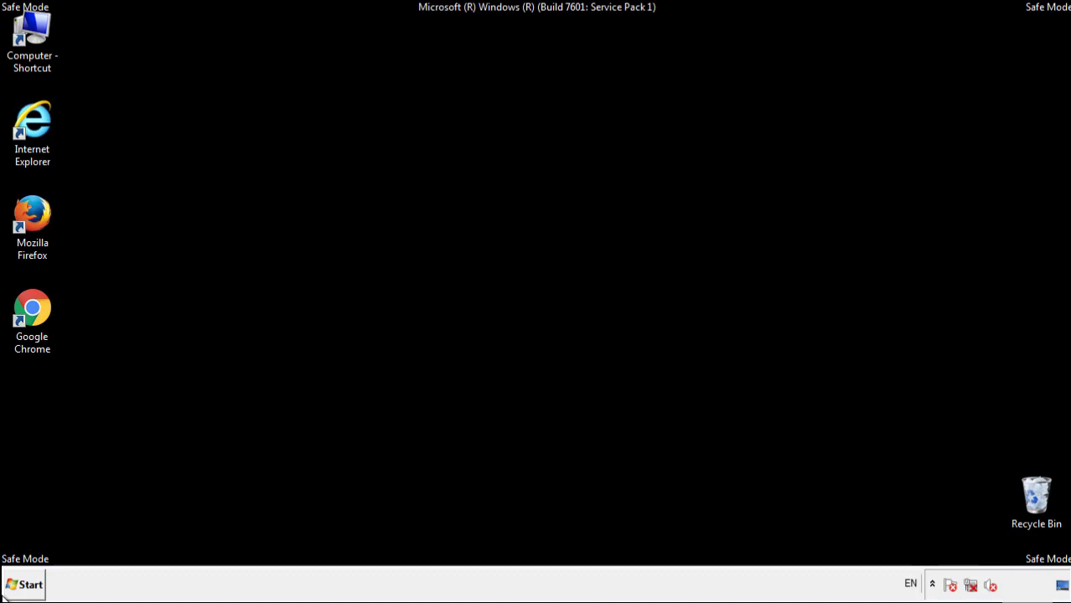
double_click(41, 208)
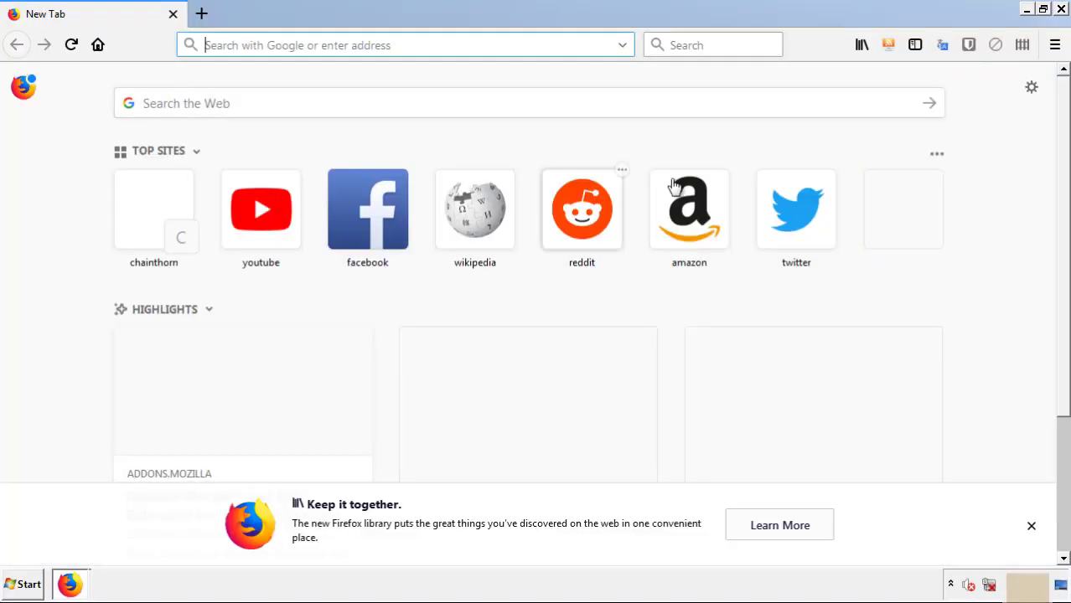
Remove the Search Mine extension in Firefox's Add-ons Manager, then close Firefox
click(1054, 44)
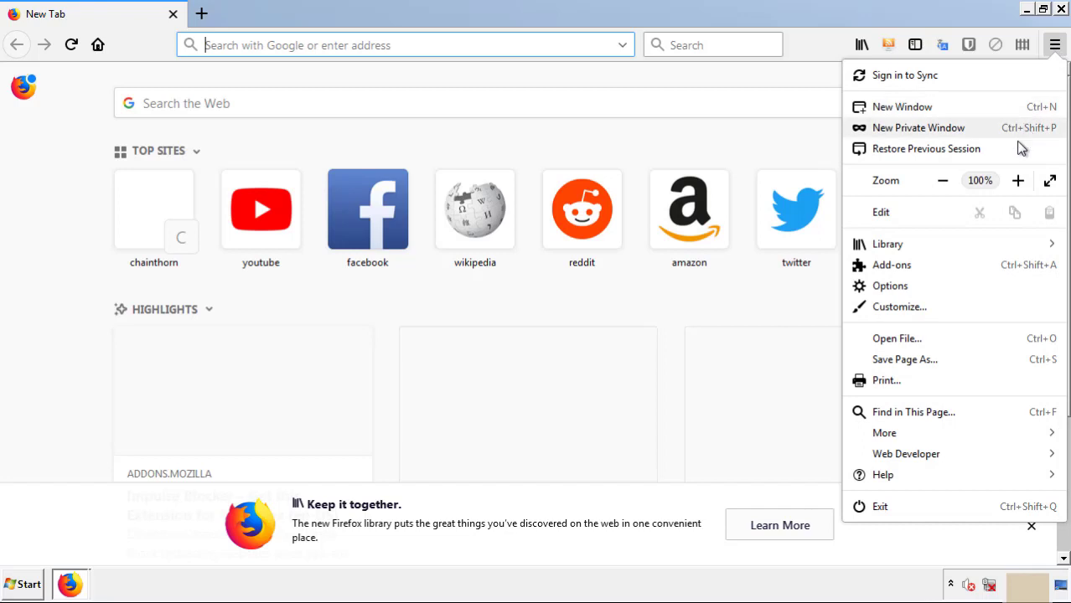
click(989, 271)
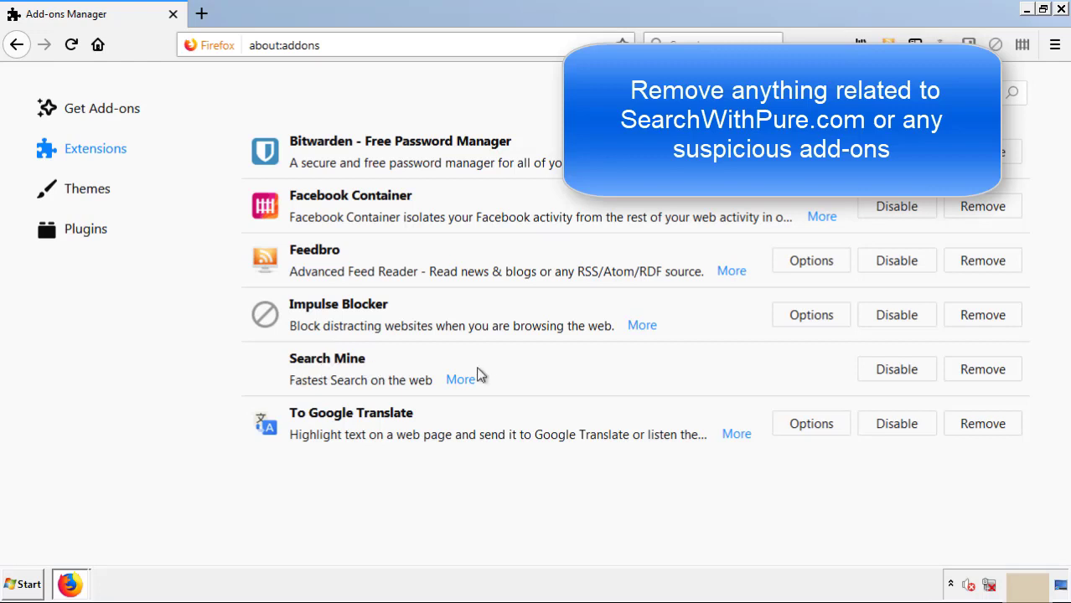
click(979, 376)
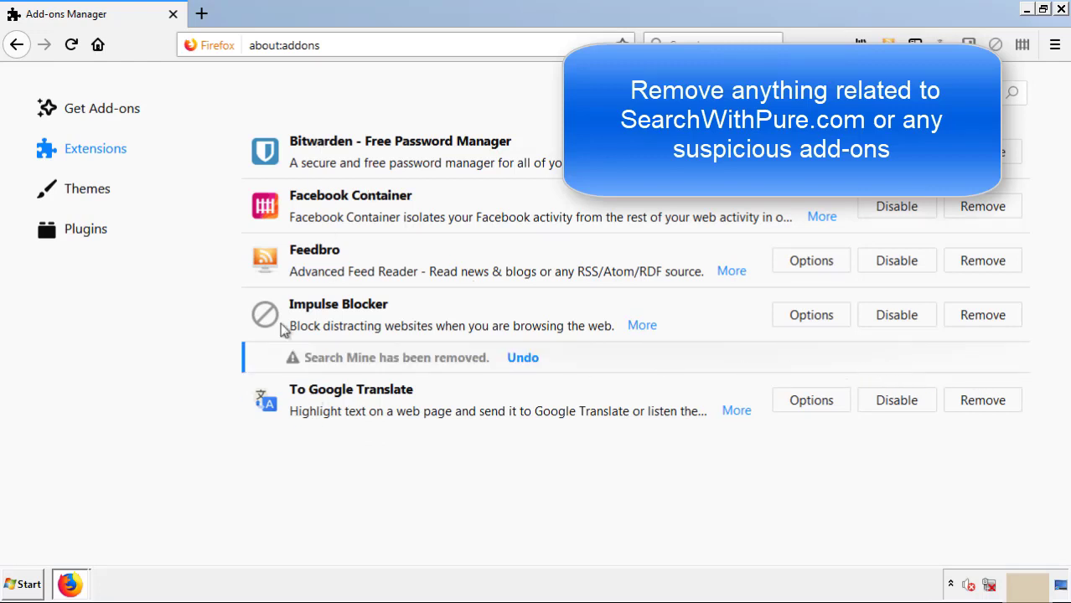
click(1061, 10)
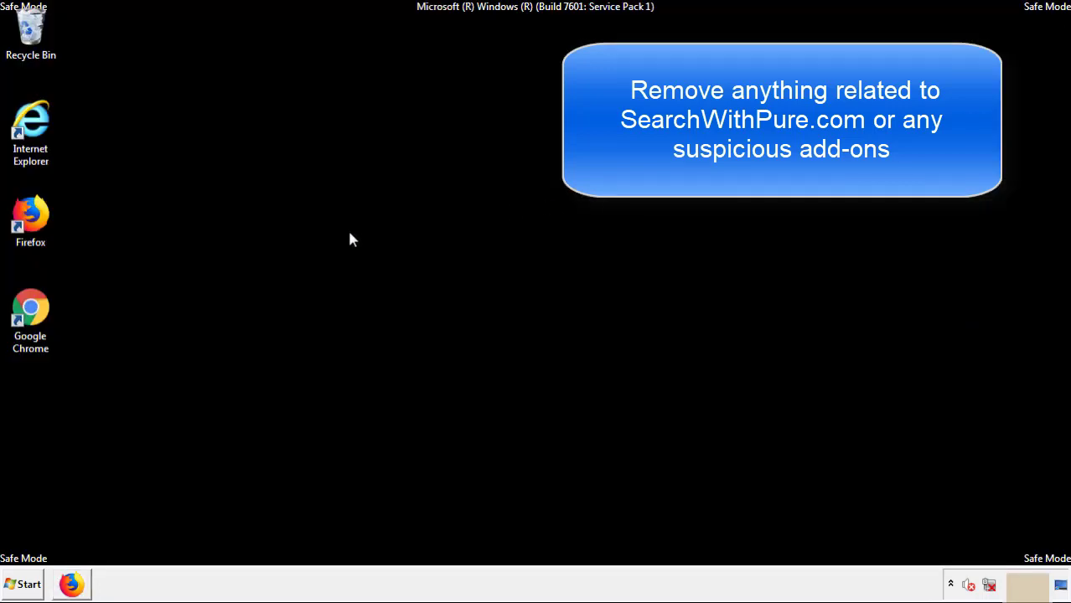
Launch Google Chrome and go to its Extensions page via More tools
double_click(30, 325)
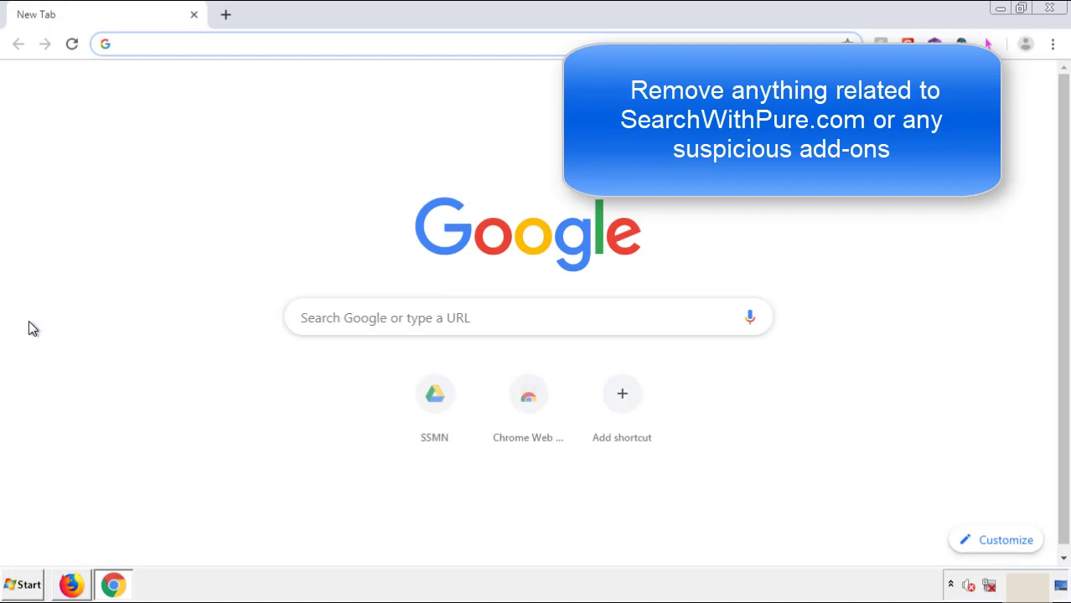
click(1053, 44)
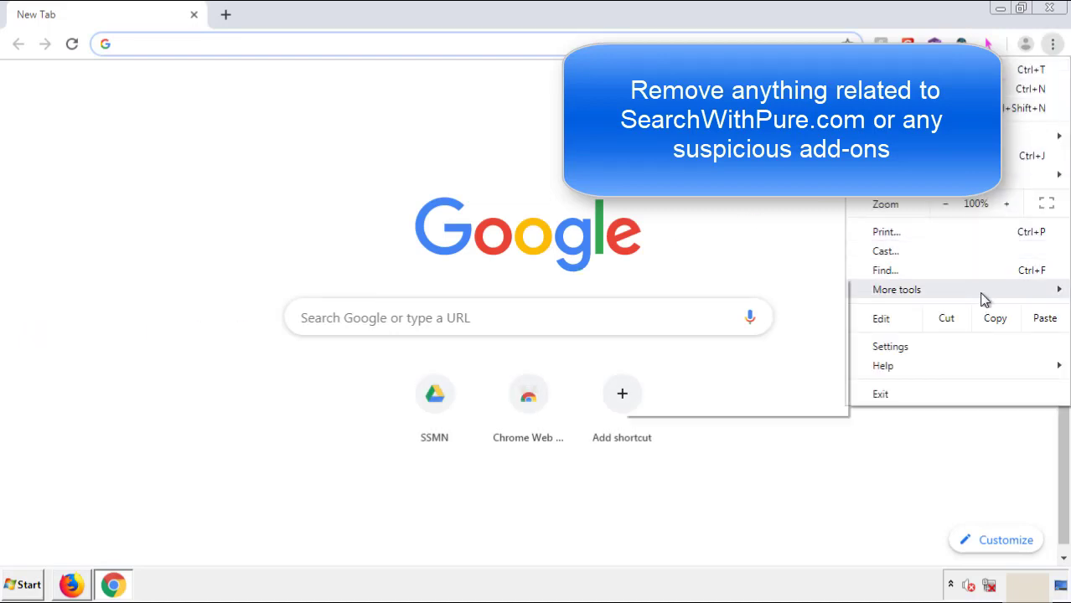
mouse_move(962, 294)
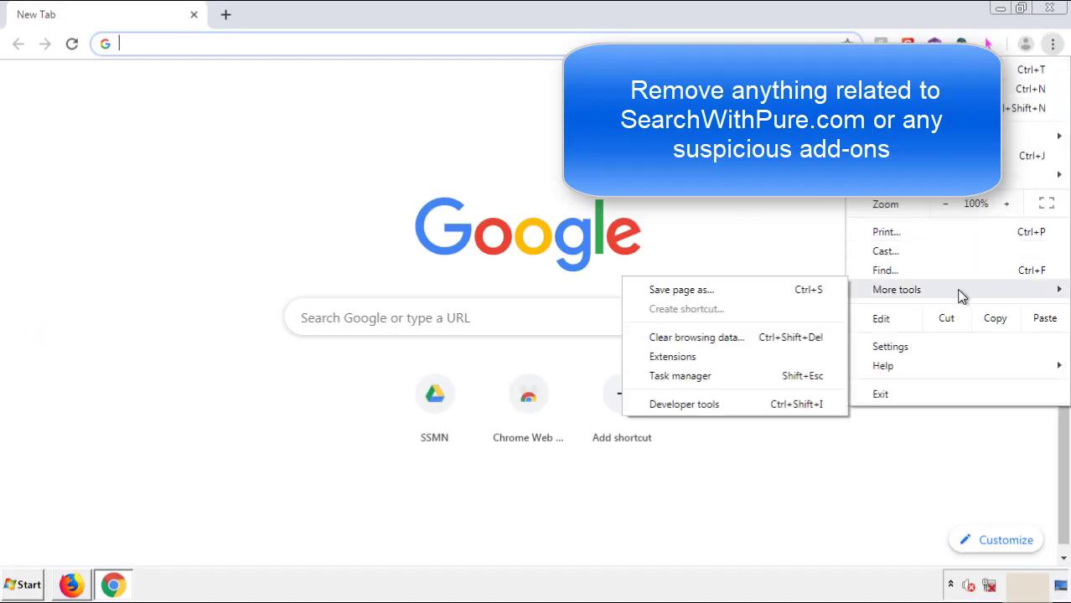
click(681, 356)
scroll(303, 280, down, 5)
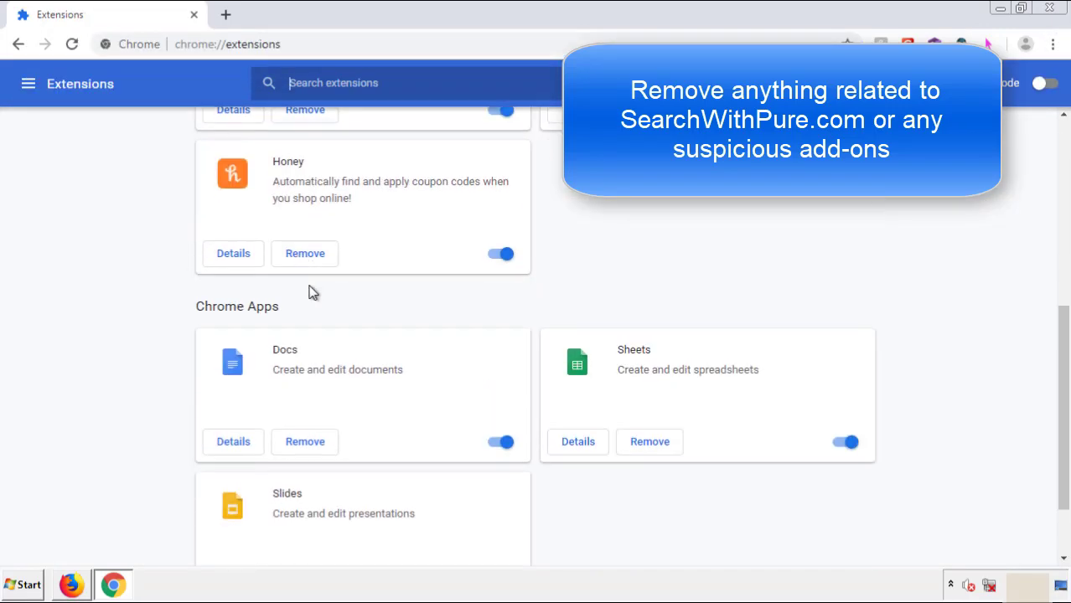
scroll(406, 306, up, 5)
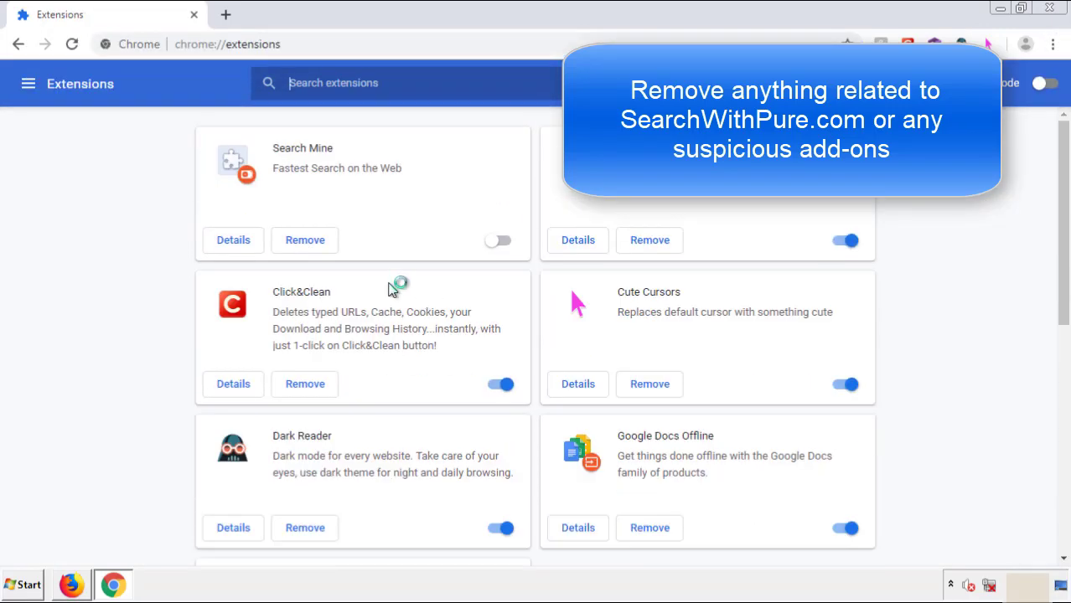
Remove the Search Mine extension, close Chrome, and bring up the Start menu
click(302, 244)
key(Return)
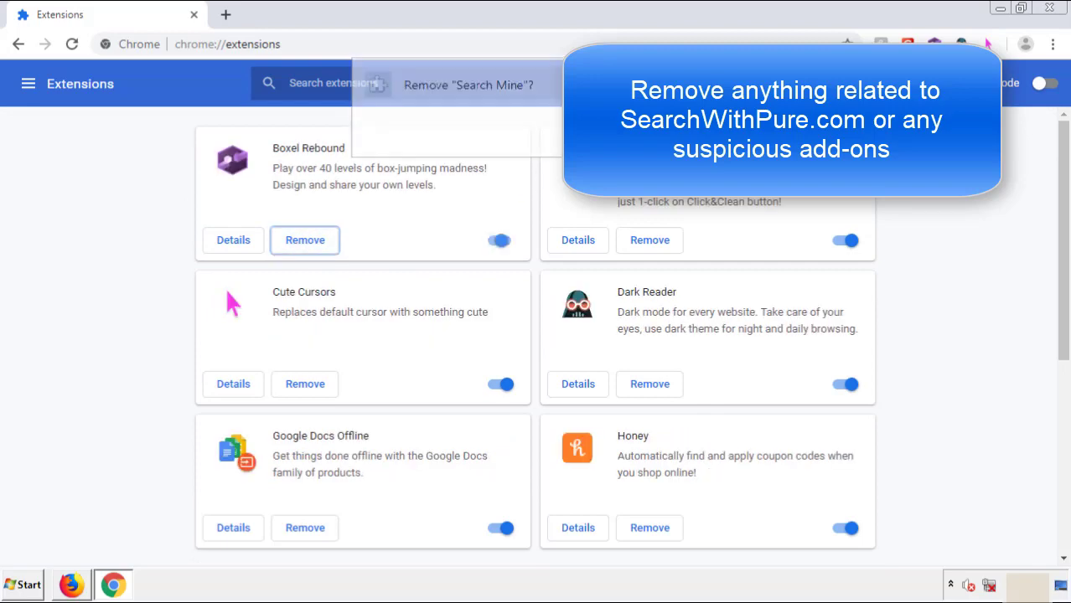
click(1053, 9)
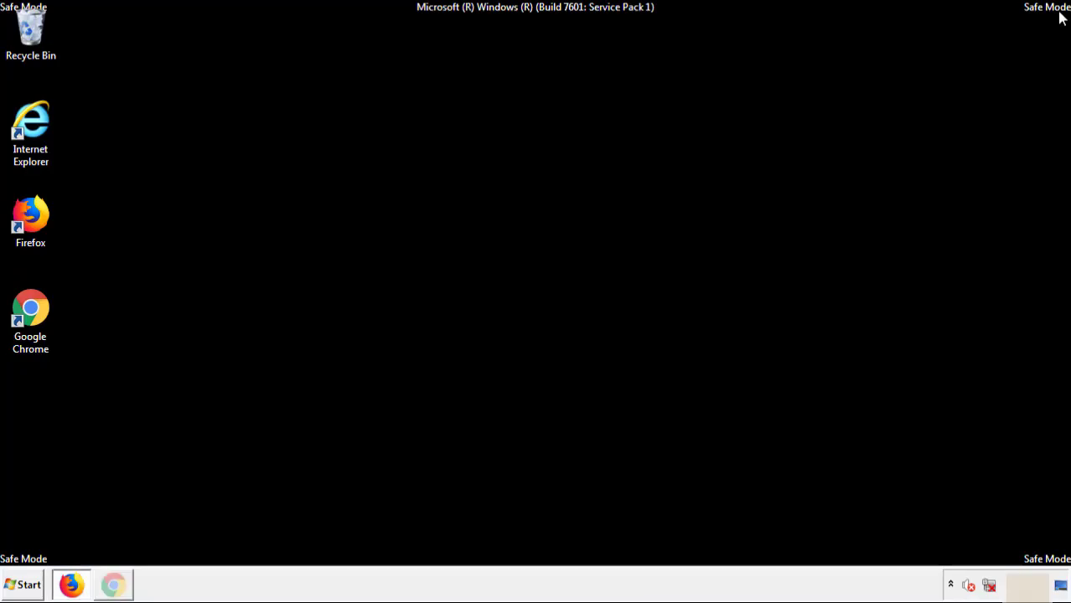
click(27, 587)
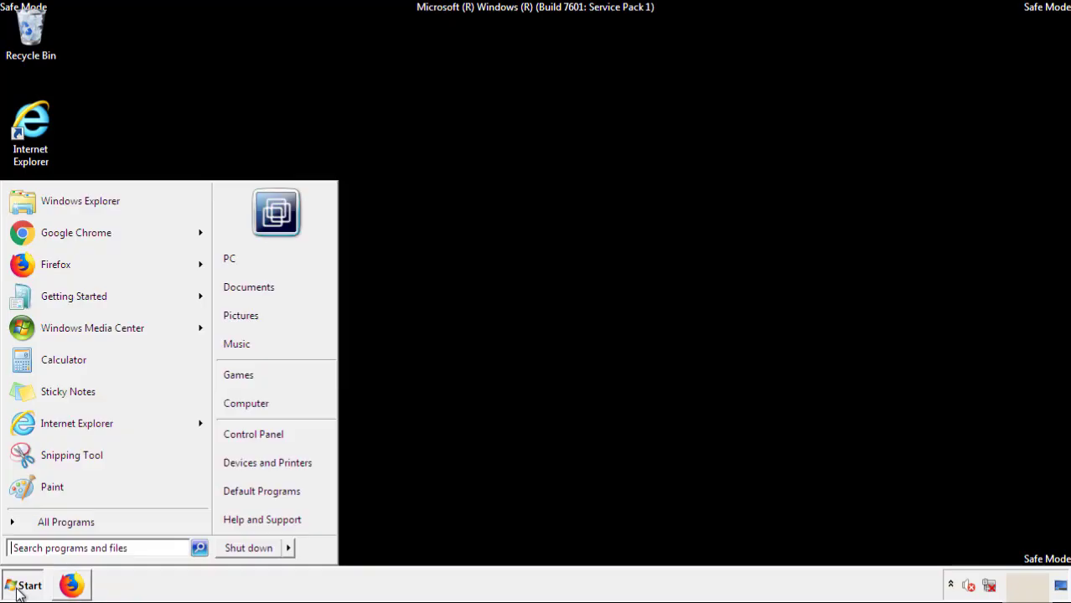